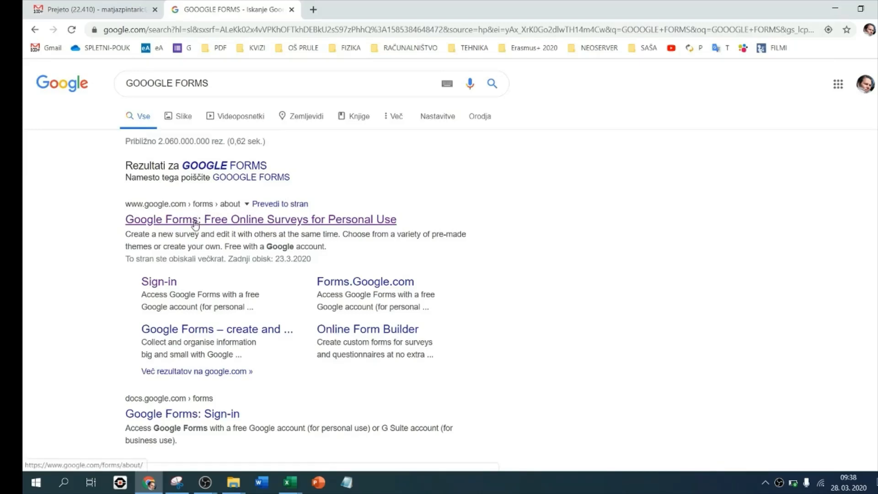
Step: Open Google Forms from the search results and create a new blank form
{"action": "left_click", "coordinate": [198, 220]}
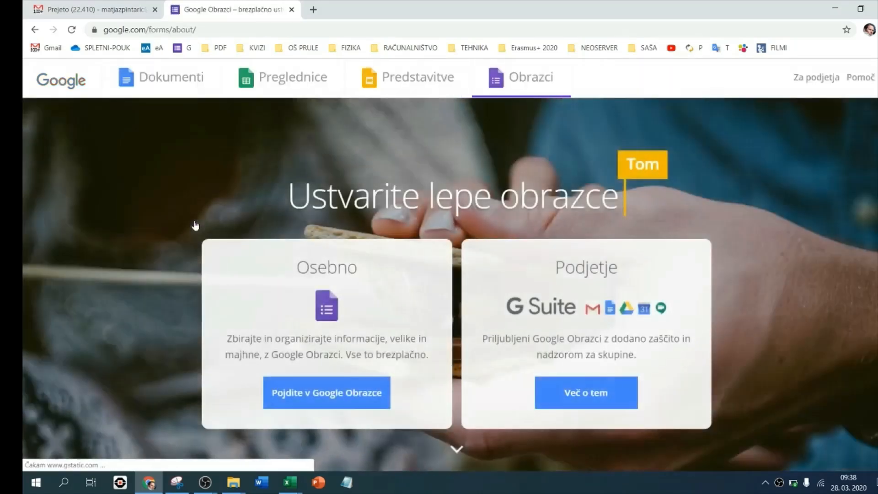
{"action": "left_click", "coordinate": [307, 396]}
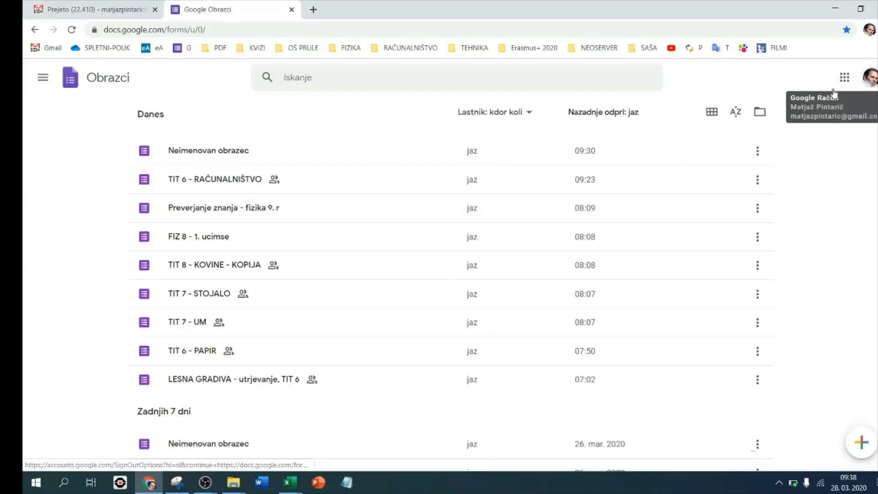
{"action": "left_click", "coordinate": [860, 444]}
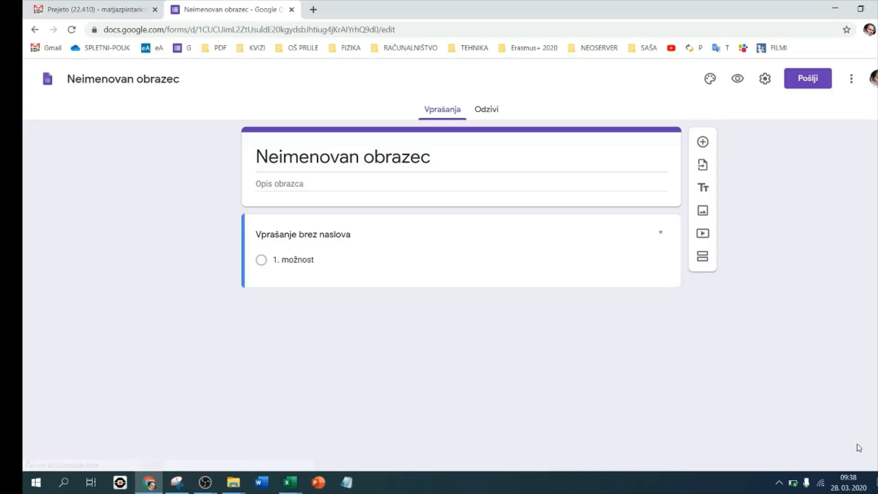
Step: Turn the form into a quiz with the "To naj bo kviz" setting and save the settings
{"action": "left_click", "coordinate": [765, 80]}
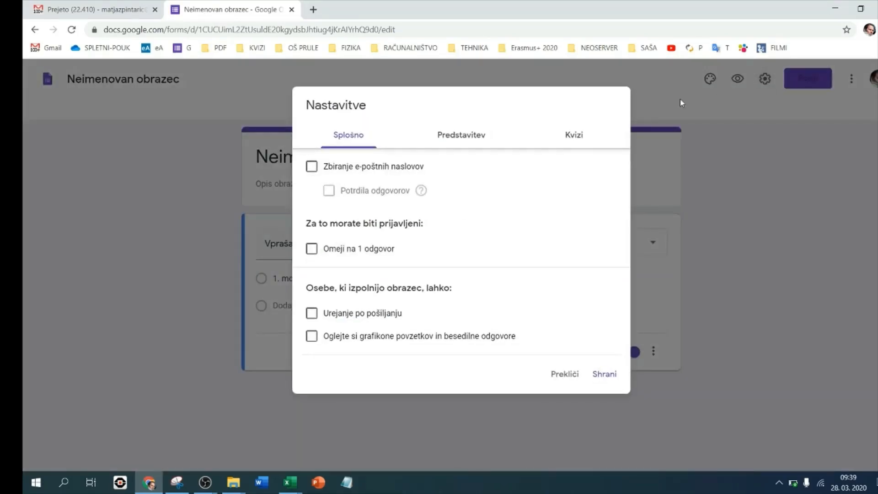
{"action": "left_click", "coordinate": [576, 134]}
{"action": "left_click", "coordinate": [321, 169]}
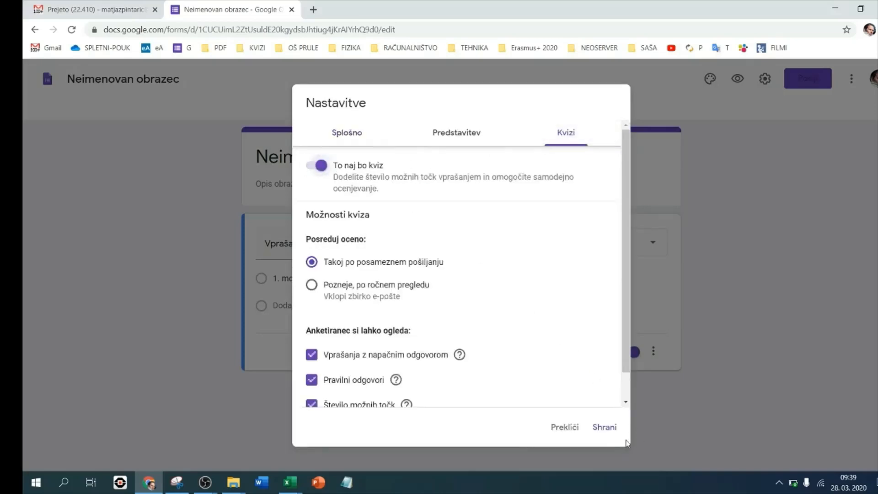
{"action": "left_click", "coordinate": [604, 427]}
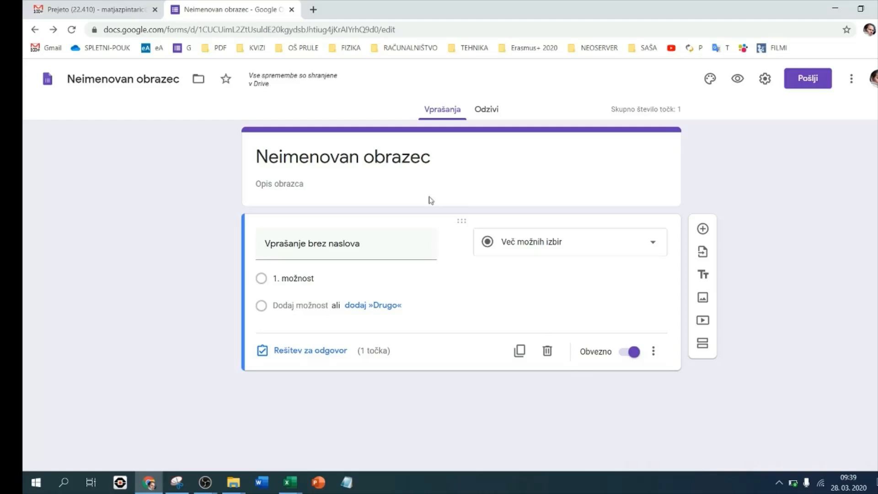
Step: Title the form "KVIZ 1" and give the form file the same name
{"action": "left_click", "coordinate": [408, 159]}
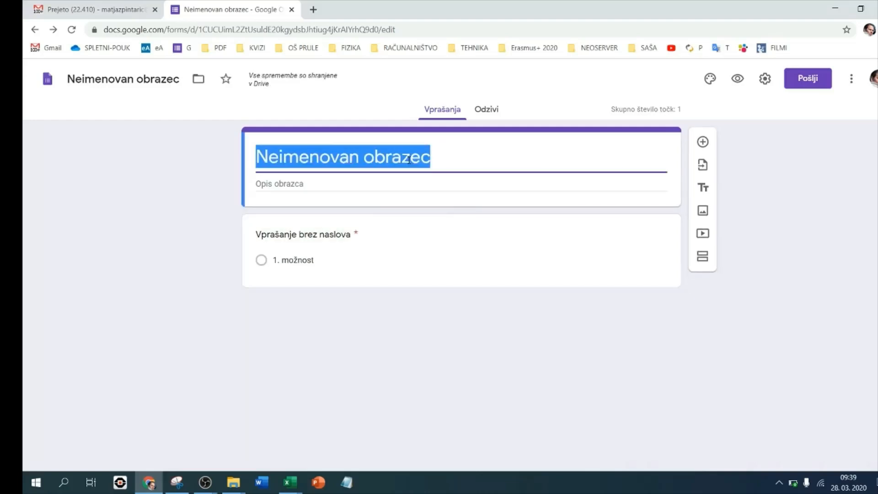
{"action": "type", "text": "KVIZ "}
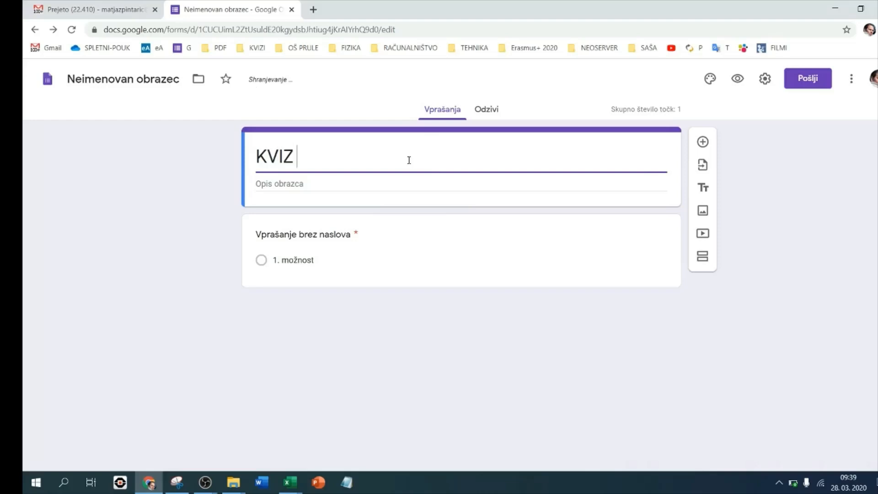
{"action": "type", "text": "1"}
{"action": "left_click", "coordinate": [165, 84]}
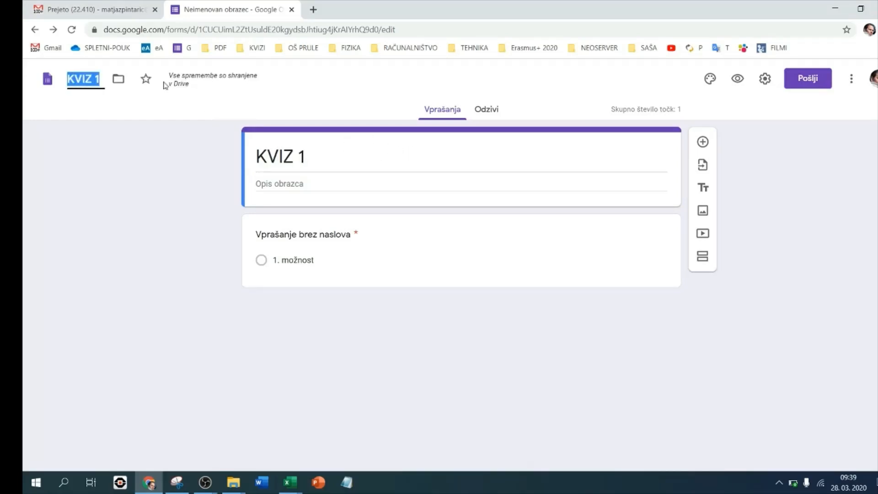
Step: Make the first question a short answer (Kratek odgovor) reading "Vpiši svoj priimek in ime, npr." followed by a sample surname and first name
{"action": "left_click", "coordinate": [330, 248]}
{"action": "type", "text": "Vpiši s"}
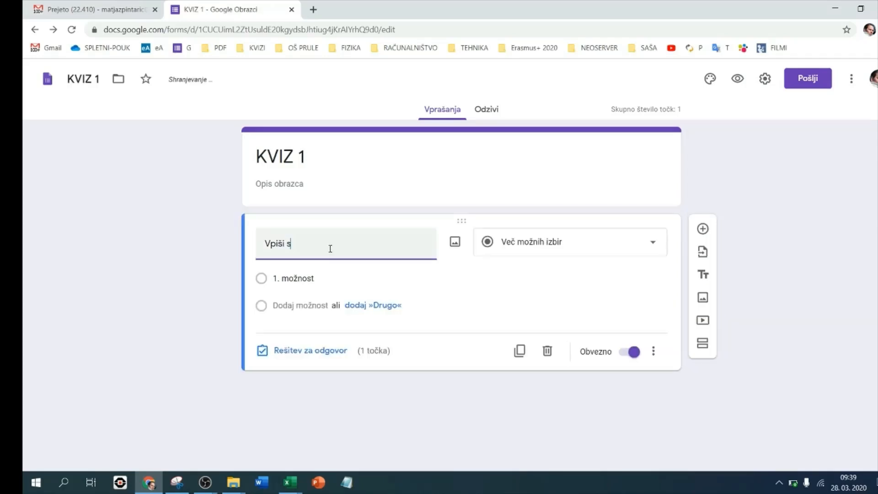
{"action": "type", "text": "voj priimek in ime, npr. NOVAK"}
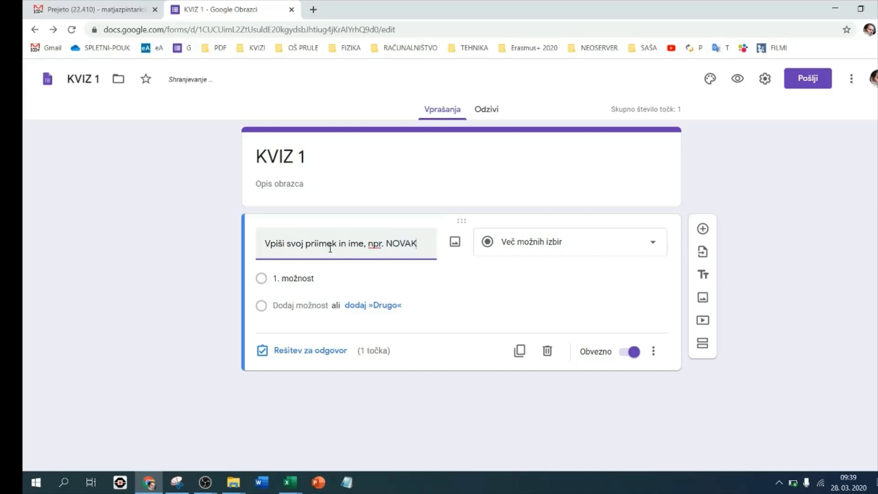
{"action": "type", "text": " NINA"}
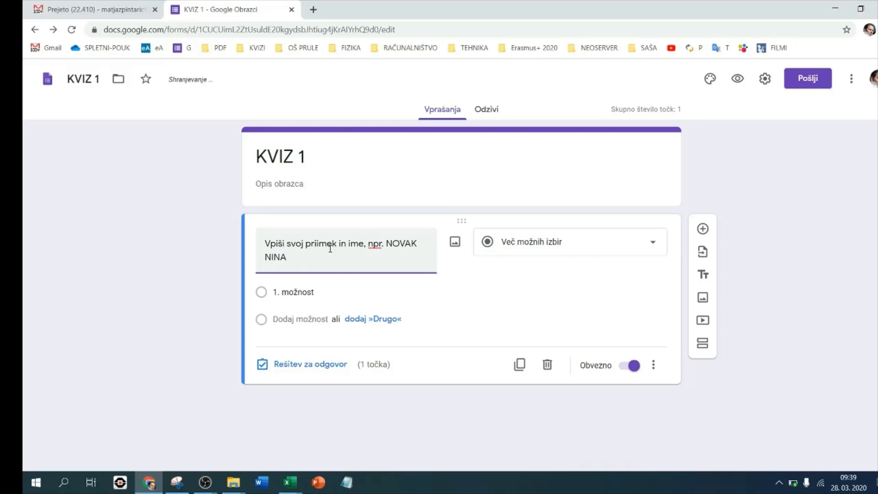
{"action": "left_click", "coordinate": [513, 247]}
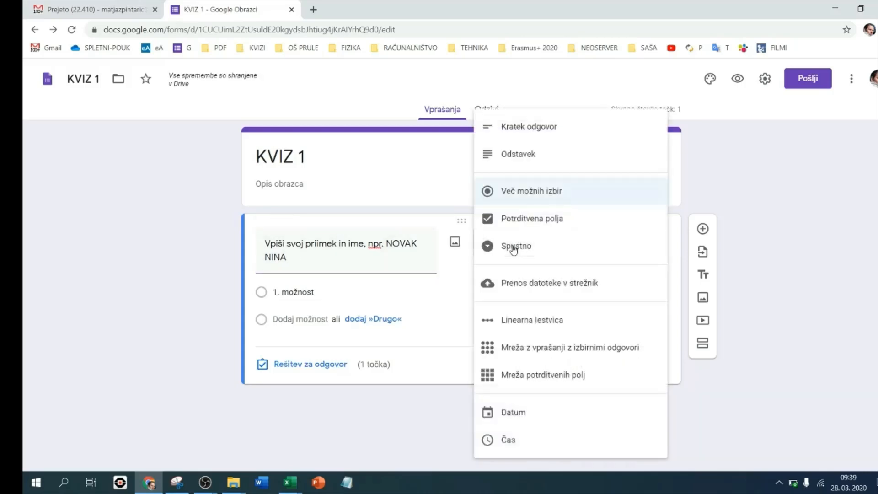
{"action": "left_click", "coordinate": [541, 138]}
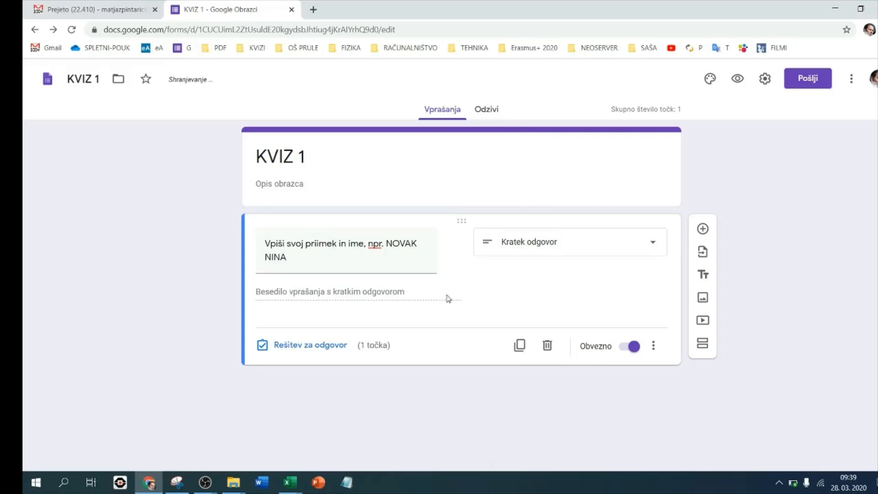
Step: Set the name question's score to 0 points in its answer key
{"action": "left_click", "coordinate": [315, 345]}
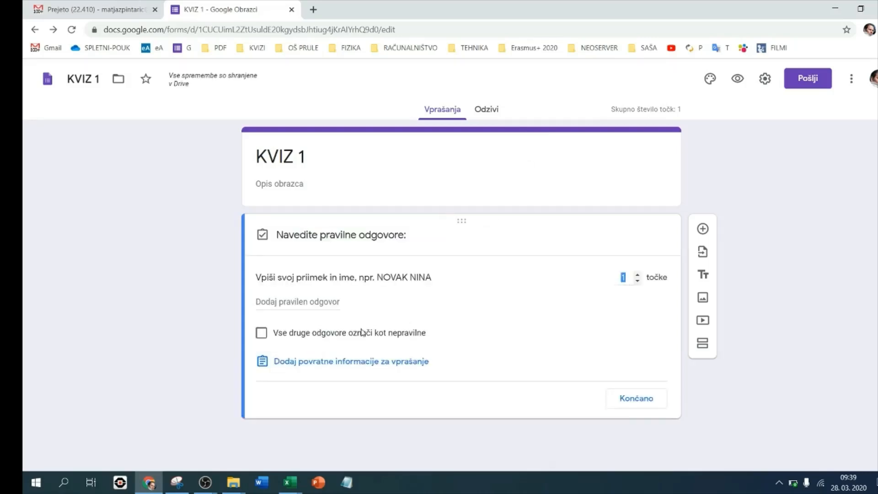
{"action": "left_click", "coordinate": [637, 281]}
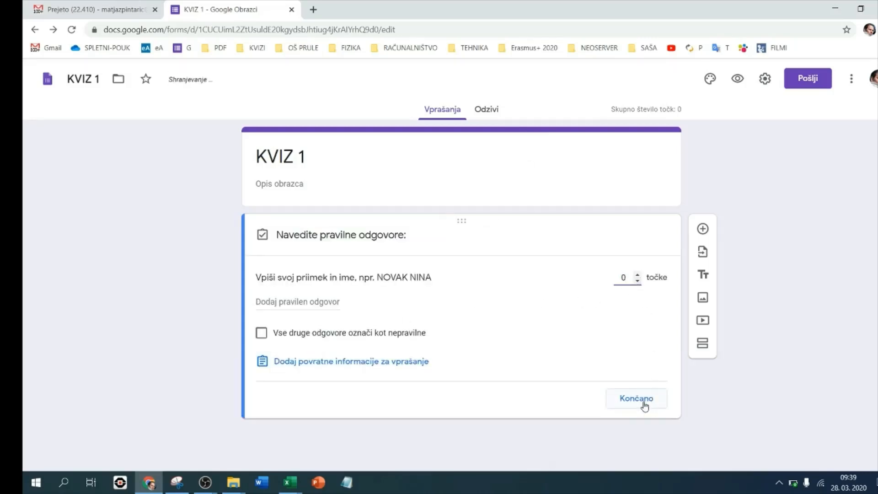
{"action": "left_click", "coordinate": [636, 399]}
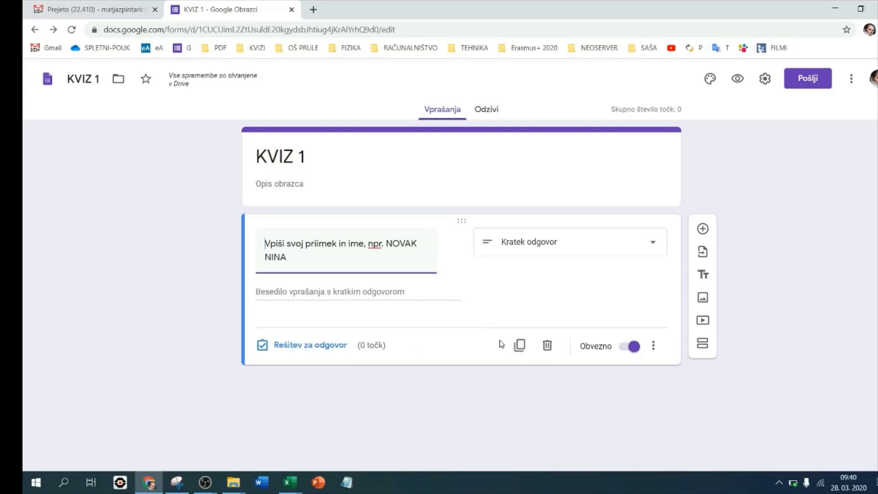
Step: Add a second question of the dropdown type (Spustno) with the text "Izberi svoj razred."
{"action": "left_click", "coordinate": [703, 229]}
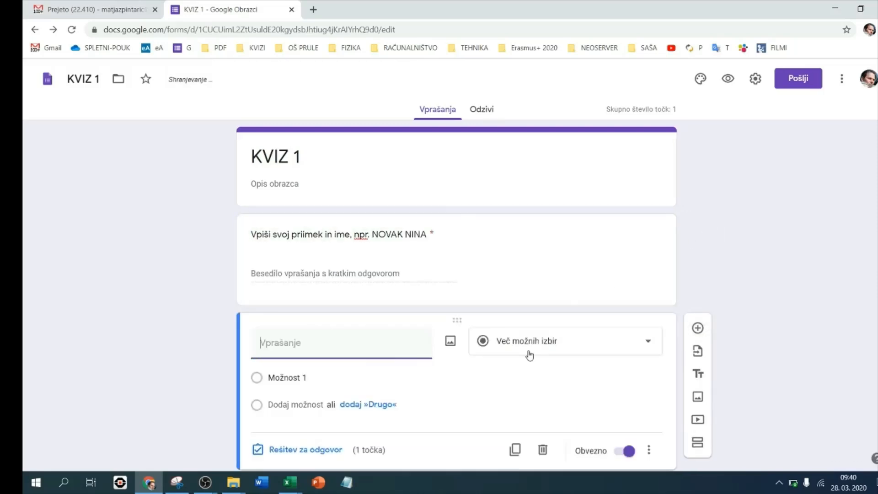
{"action": "left_click", "coordinate": [529, 349]}
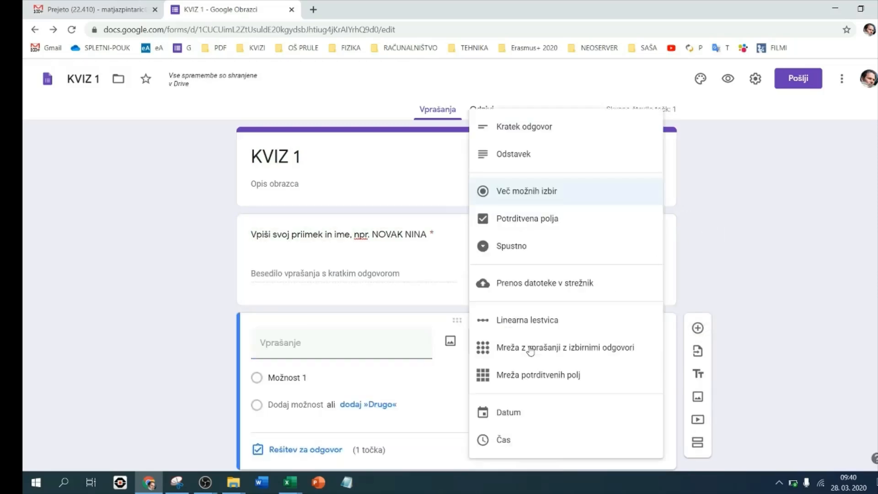
{"action": "left_click", "coordinate": [530, 247]}
{"action": "left_click", "coordinate": [352, 347]}
{"action": "type", "text": "Izberi svoj razred."}
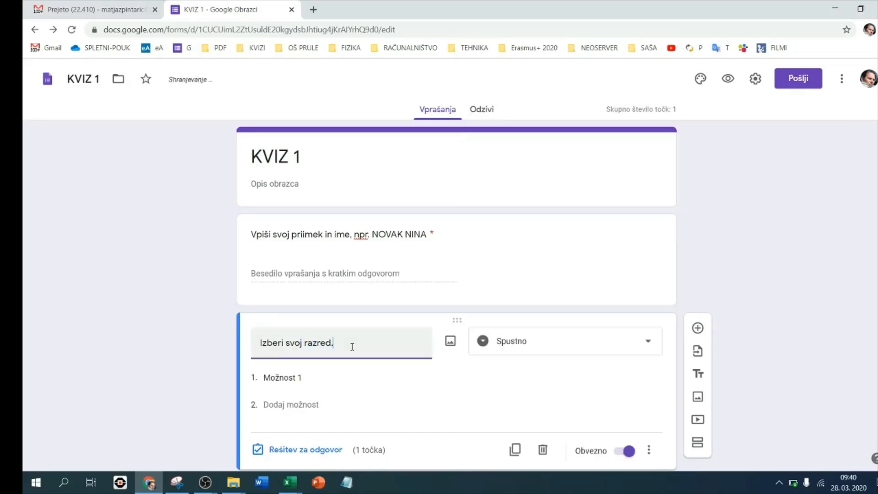
Step: Enter "8. A" and "8. B" as the answer options of the class question
{"action": "left_click", "coordinate": [305, 377]}
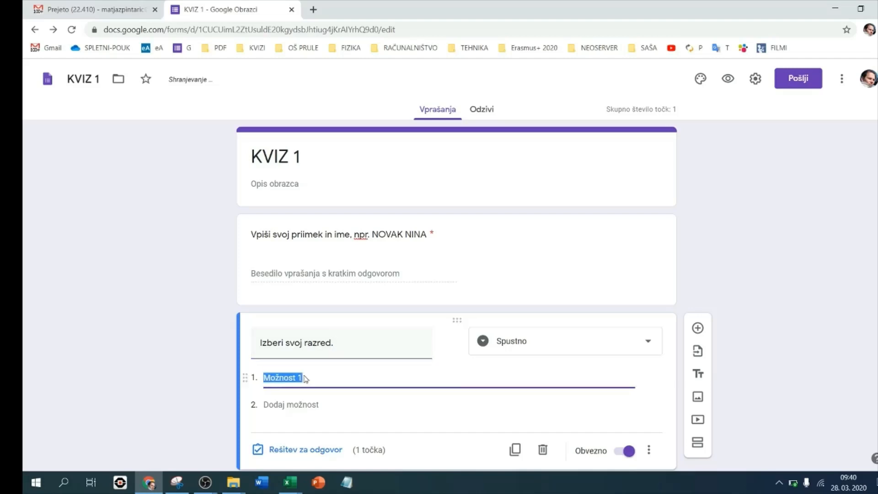
{"action": "type", "text": "8. A"}
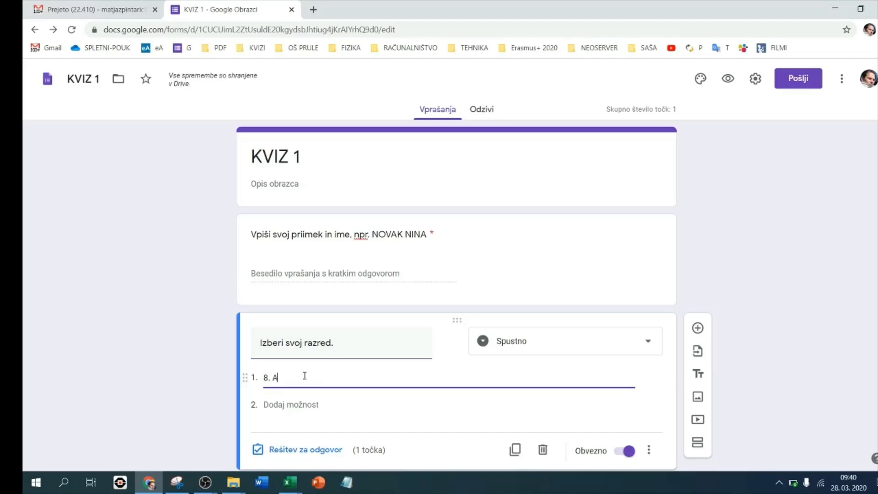
{"action": "left_click", "coordinate": [295, 404]}
{"action": "type", "text": "8. B"}
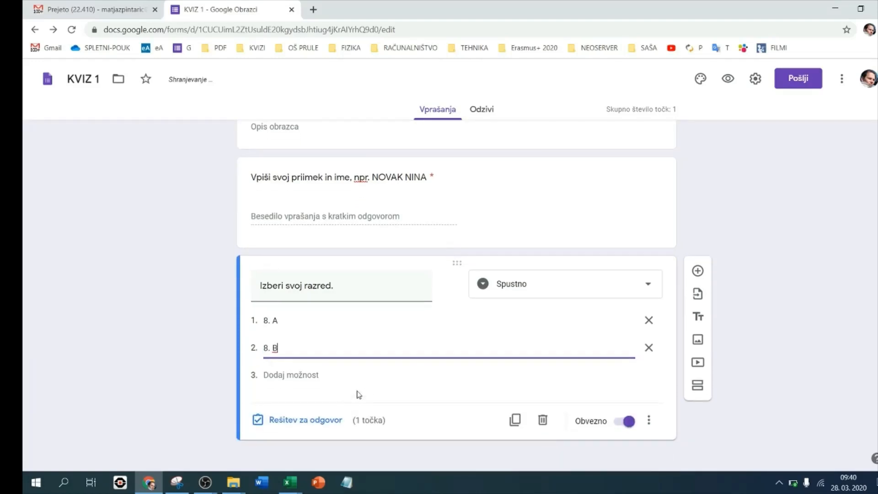
Step: Set the class question's score to 0 points in its answer key
{"action": "left_click", "coordinate": [304, 419]}
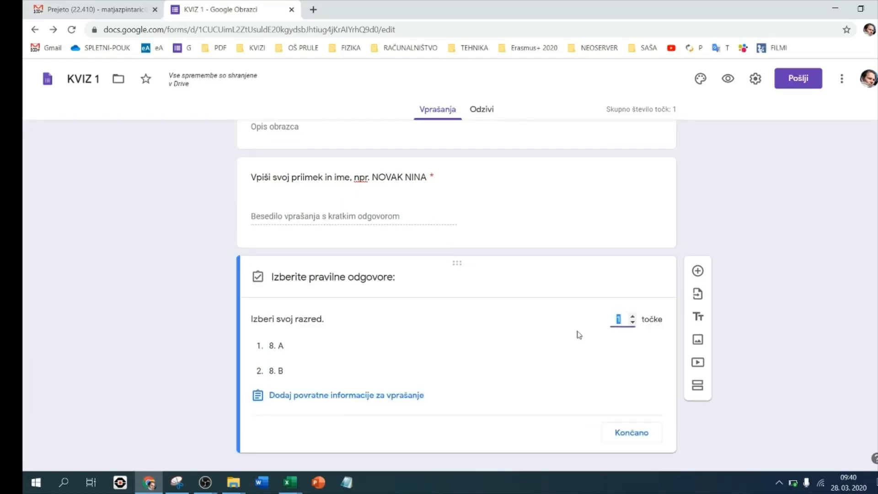
{"action": "left_click", "coordinate": [632, 322]}
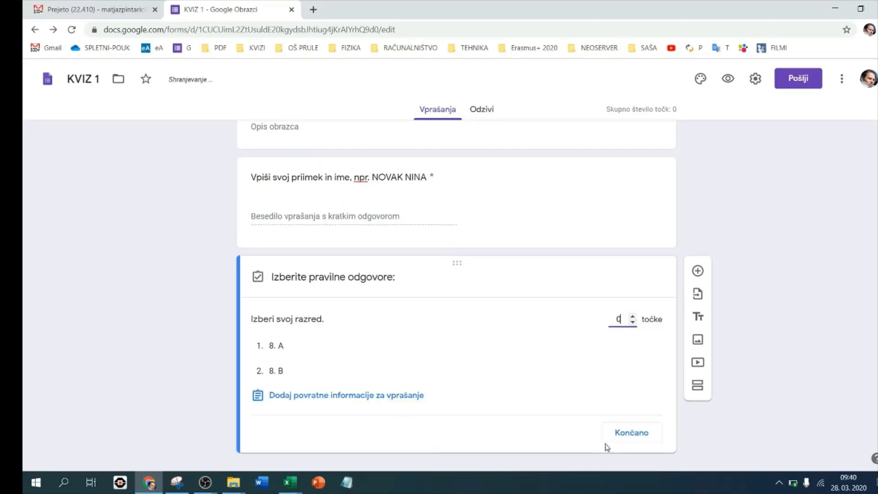
{"action": "left_click", "coordinate": [637, 434]}
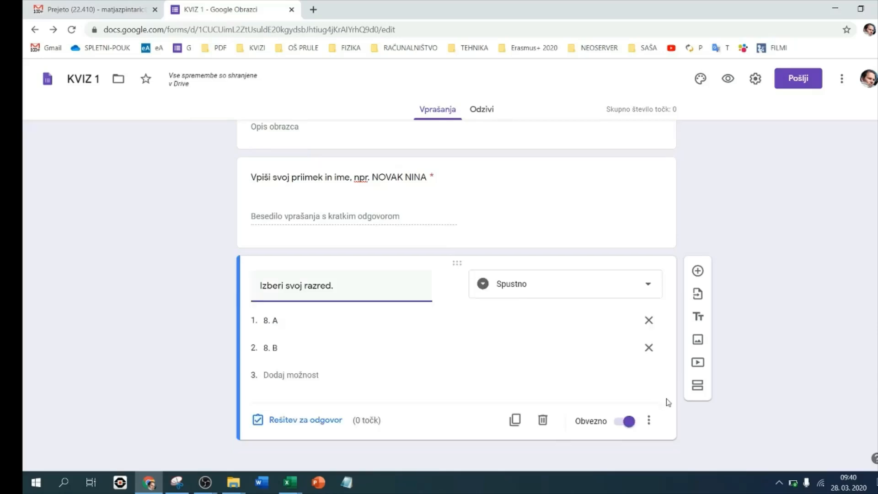
Step: Add a new section after the class question and title it "KVIZ 1"
{"action": "left_click", "coordinate": [697, 386]}
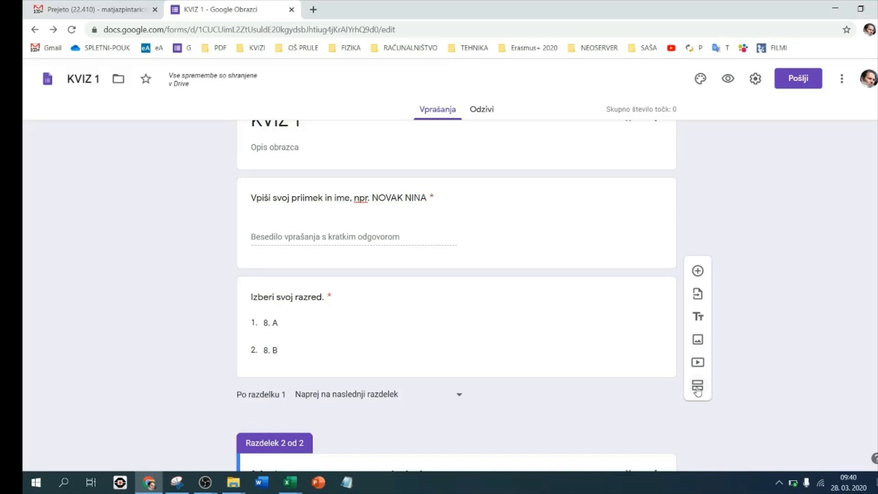
{"action": "scroll", "coordinate": [530, 385], "scroll_direction": "down", "scroll_amount": 2}
{"action": "scroll", "coordinate": [394, 389], "scroll_direction": "up", "scroll_amount": 3}
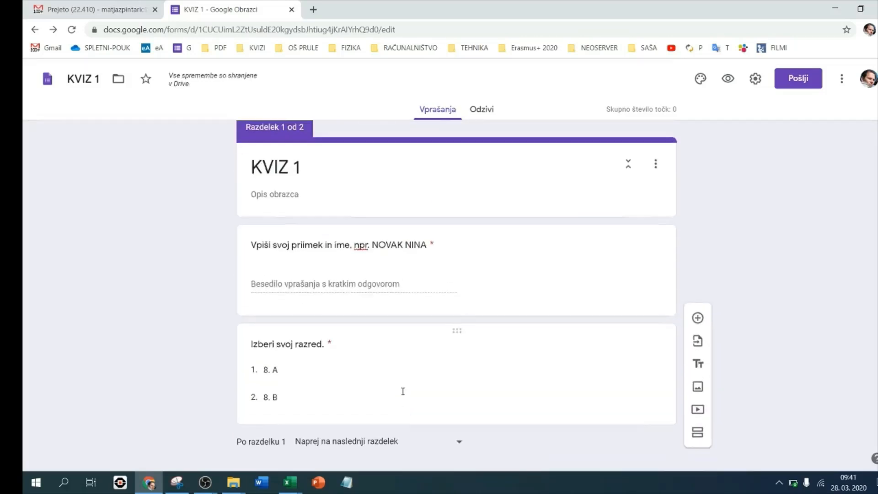
{"action": "scroll", "coordinate": [400, 391], "scroll_direction": "down", "scroll_amount": 3}
{"action": "left_click", "coordinate": [357, 383]}
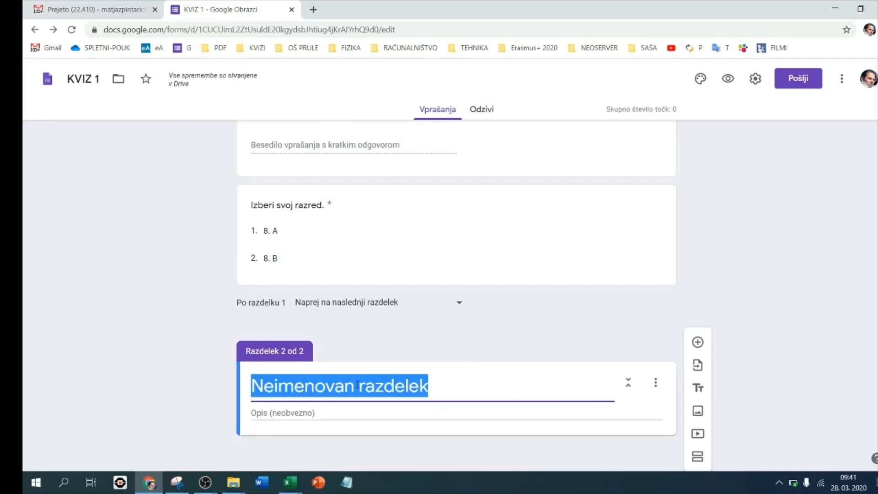
{"action": "type", "text": "KVIZ 1"}
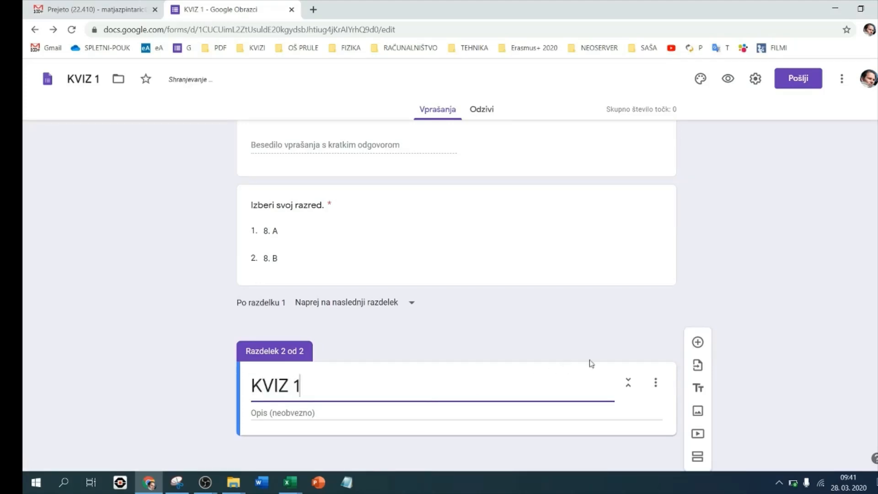
{"action": "left_click", "coordinate": [761, 360]}
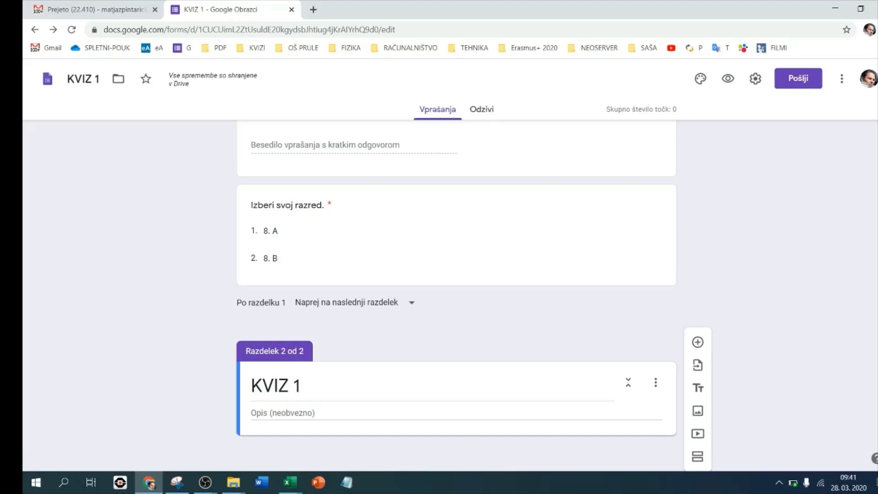
Step: Add a multiple-choice question (Več možnih izbir) to the second section with the text "Katera številka je največja?"
{"action": "left_click", "coordinate": [698, 342]}
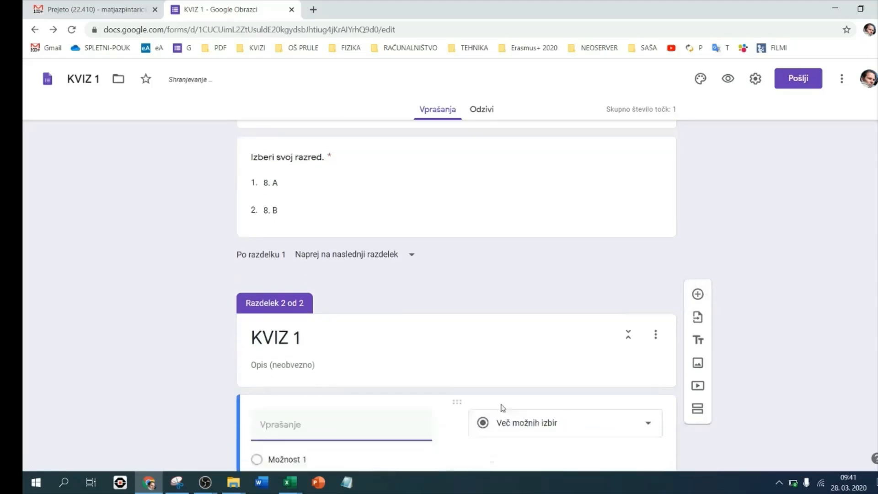
{"action": "left_click", "coordinate": [523, 315]}
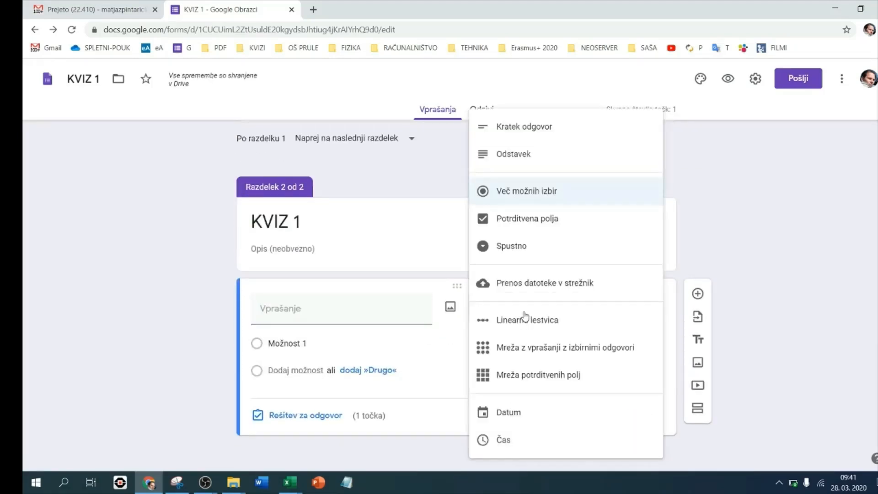
{"action": "left_click", "coordinate": [567, 192]}
{"action": "left_click", "coordinate": [350, 307]}
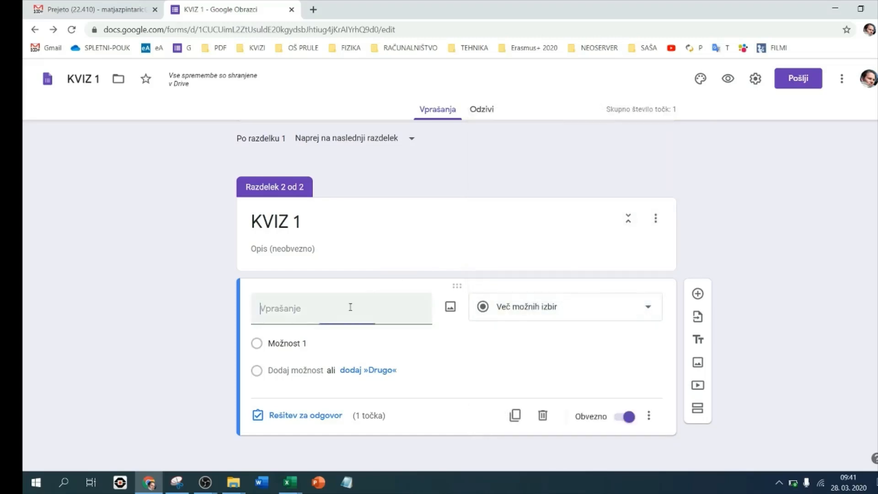
{"action": "type", "text": "Katera številka je največja?"}
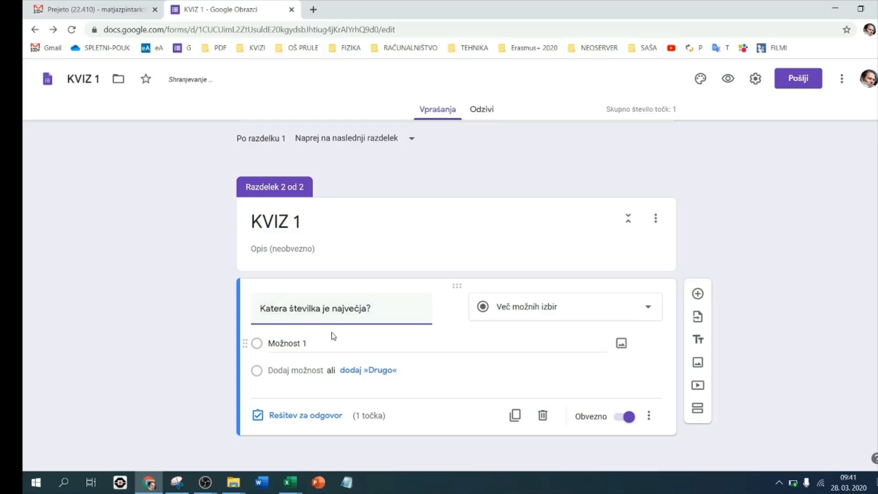
Step: Enter "1", "2" and "3" as the answer options of the question "Katera številka je največja?"
{"action": "left_click", "coordinate": [311, 341]}
{"action": "type", "text": "1"}
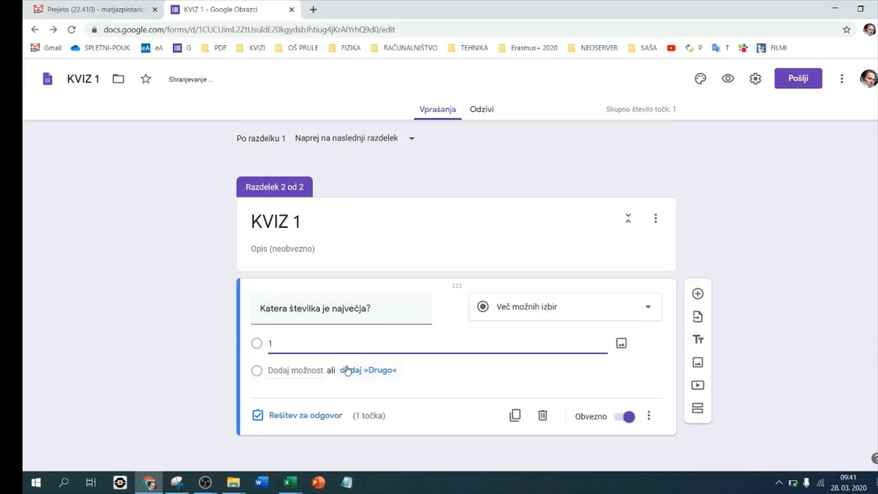
{"action": "key", "text": "Return"}
{"action": "type", "text": "2"}
{"action": "key", "text": "Return"}
{"action": "type", "text": "3"}
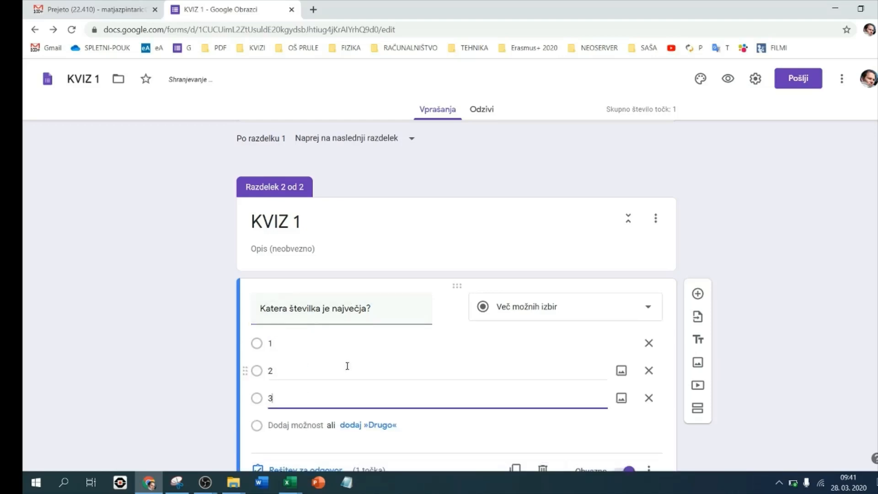
Step: Mark option 3 as the correct answer in the answer key of the largest-number question
{"action": "scroll", "coordinate": [347, 366], "scroll_direction": "down", "scroll_amount": 1}
{"action": "left_click", "coordinate": [294, 415]}
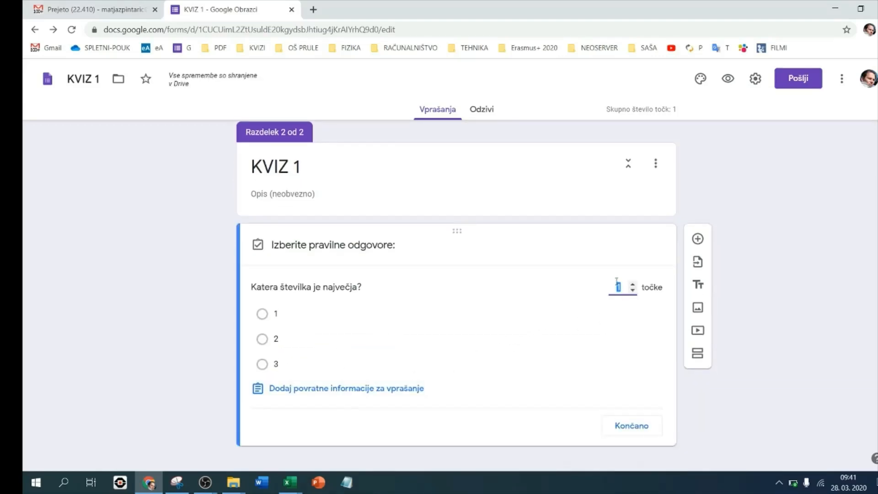
{"action": "left_click", "coordinate": [277, 364]}
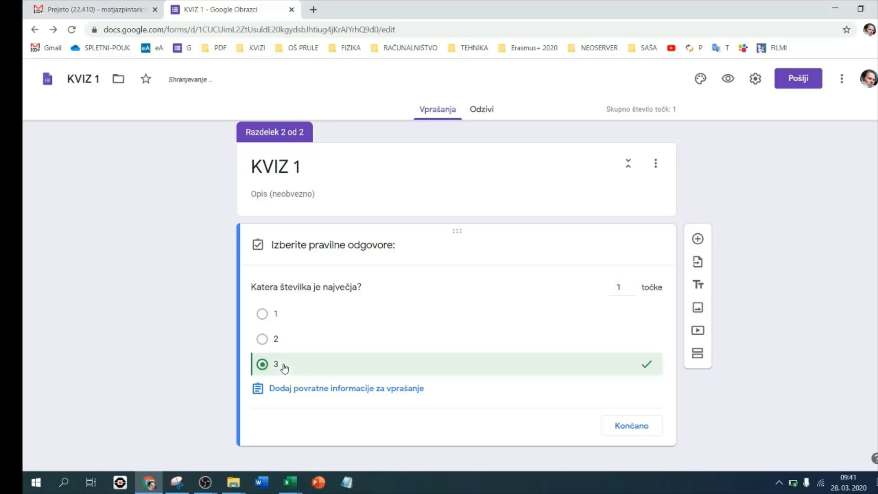
{"action": "left_click", "coordinate": [631, 426]}
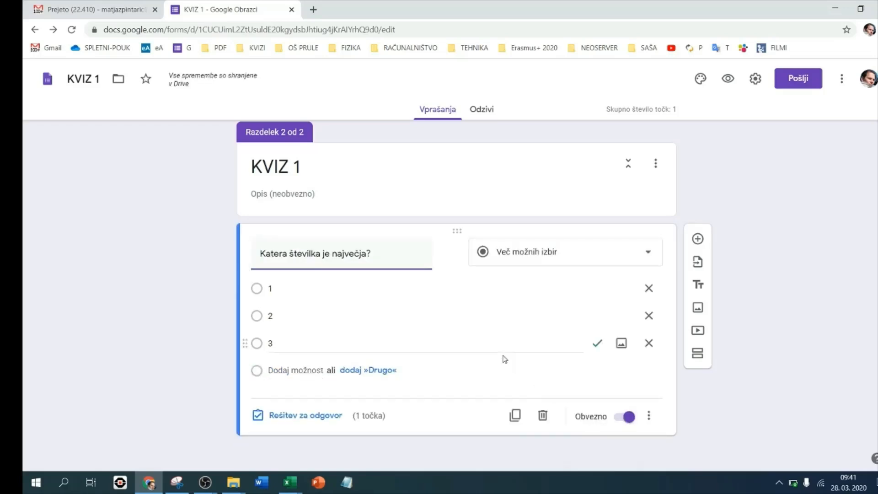
Step: Duplicate the question "Katera številka je največja?" and change the copy's type to drop-down (Spustno)
{"action": "left_click", "coordinate": [515, 416]}
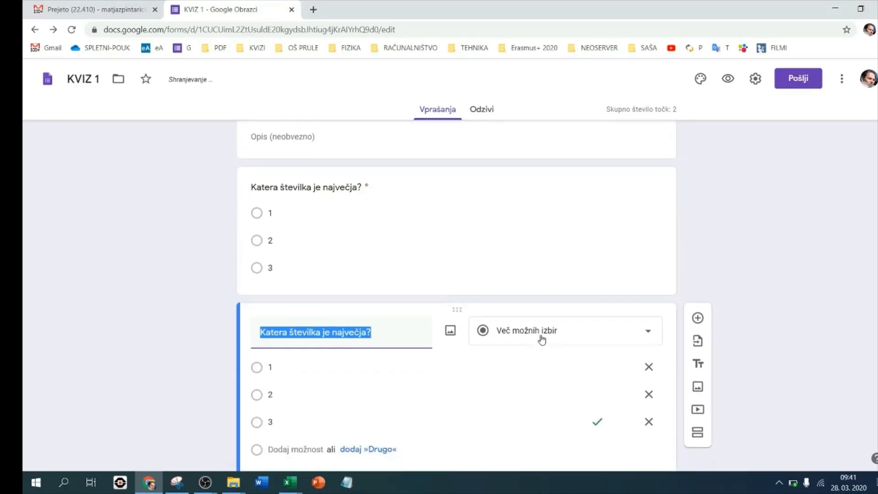
{"action": "left_click", "coordinate": [542, 335]}
{"action": "left_click", "coordinate": [535, 246]}
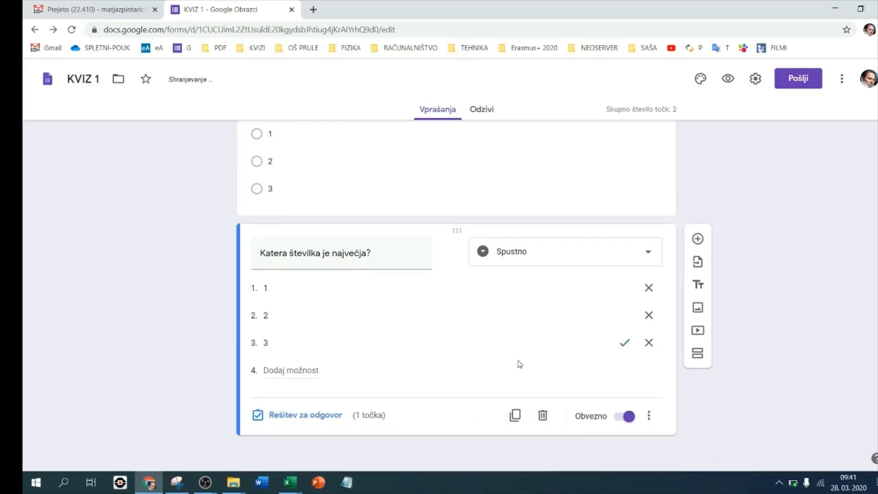
Step: Add a new question below the drop-down question with the text "Označi števila."
{"action": "left_click", "coordinate": [698, 238]}
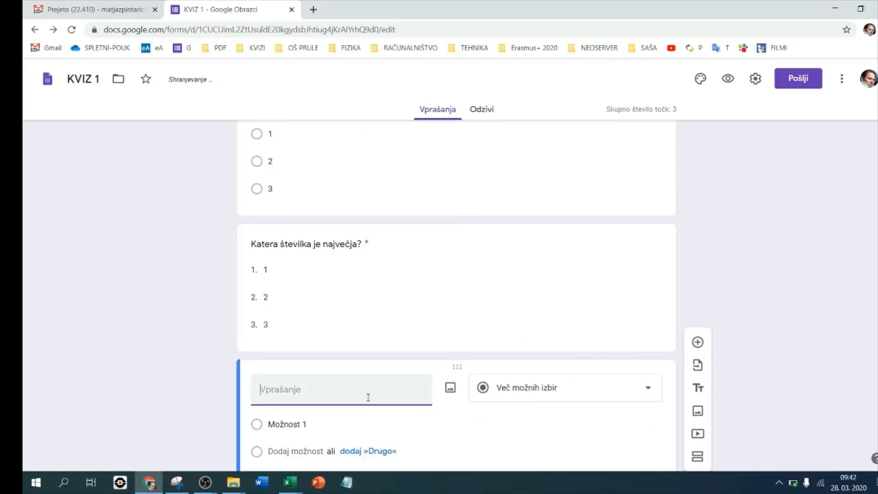
{"action": "type", "text": "Označi šte"}
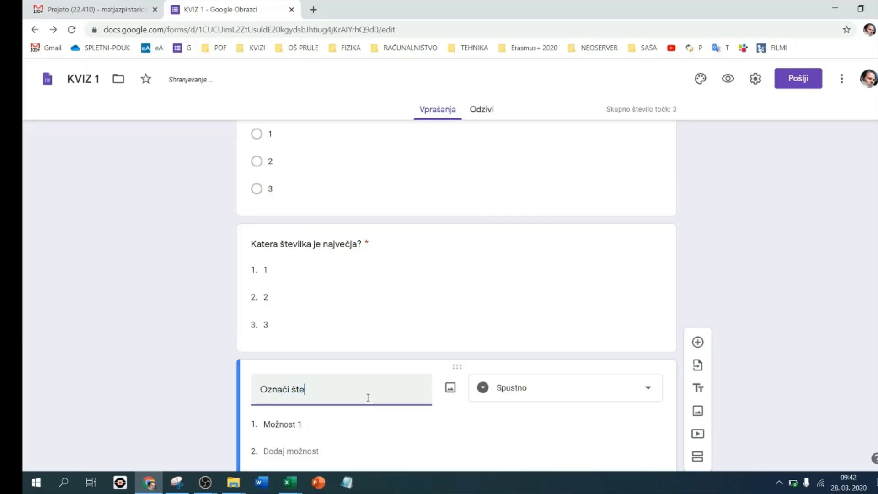
{"action": "type", "text": "vila."}
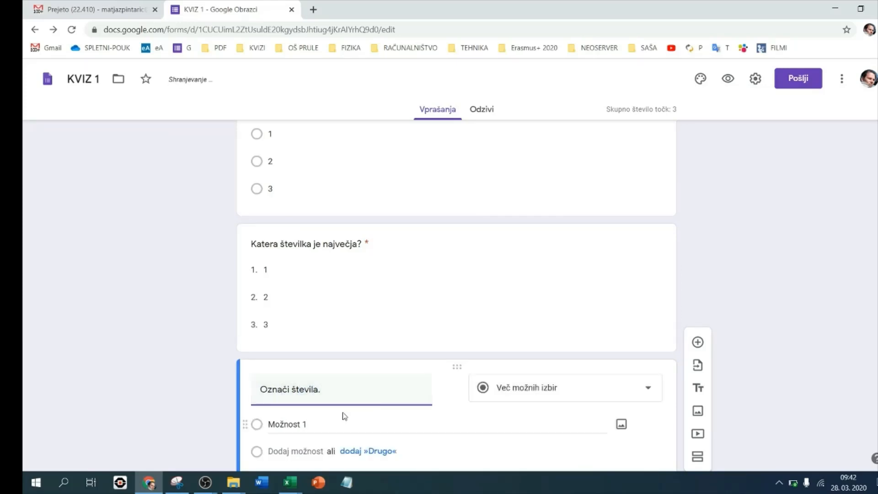
Step: Enter "1", "5" and "hiša" as the answer options of the "Označi števila." question
{"action": "left_click", "coordinate": [315, 424]}
{"action": "type", "text": "1"}
{"action": "key", "text": "Return"}
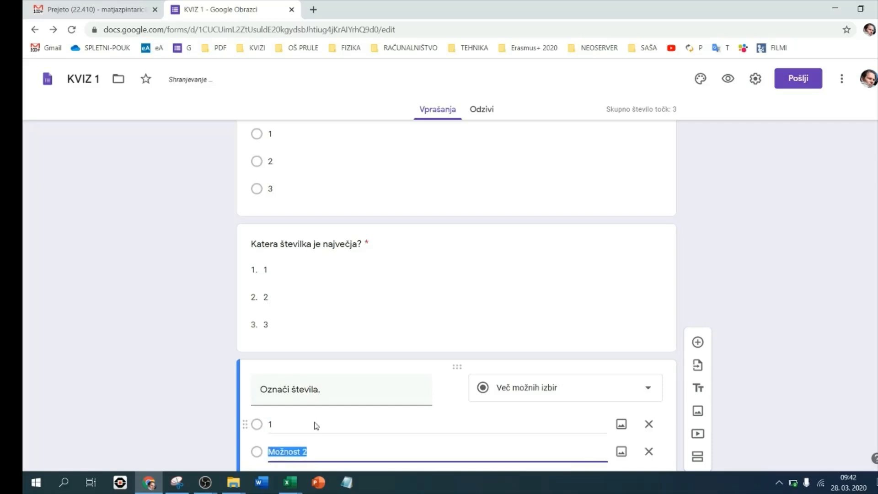
{"action": "type", "text": "5"}
{"action": "key", "text": "Return"}
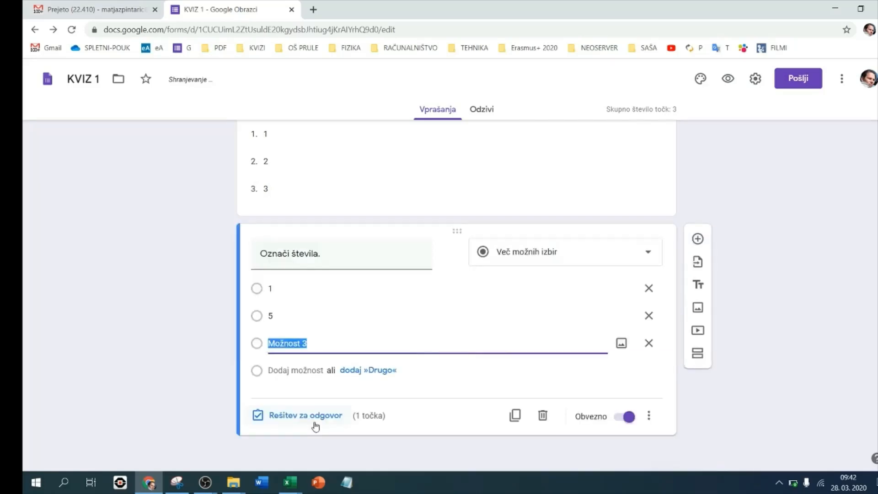
{"action": "type", "text": "hiša"}
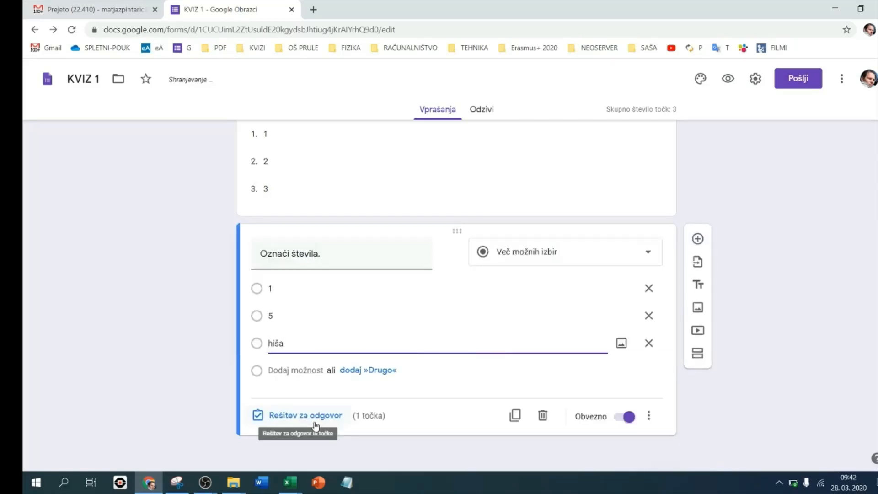
Step: Mark 1 and 5 as the correct answers of "Označi števila." and change its type to checkboxes (Potrditvena polja)
{"action": "left_click", "coordinate": [300, 419]}
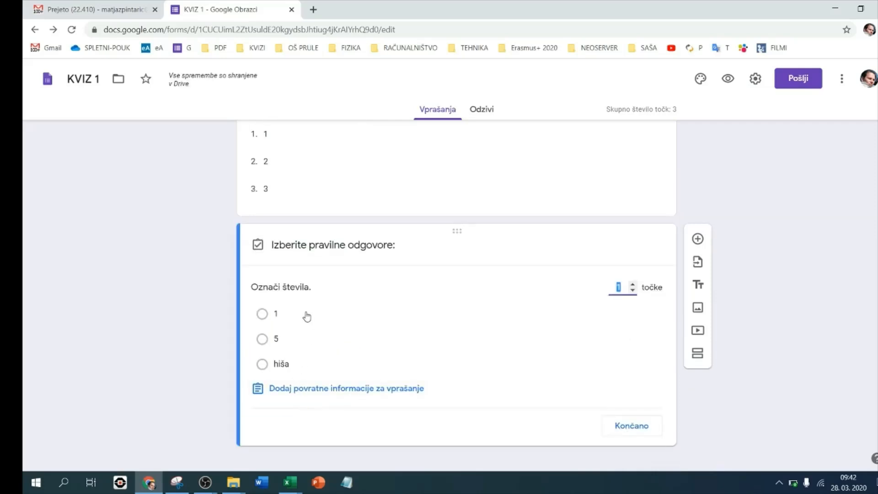
{"action": "left_click", "coordinate": [306, 316]}
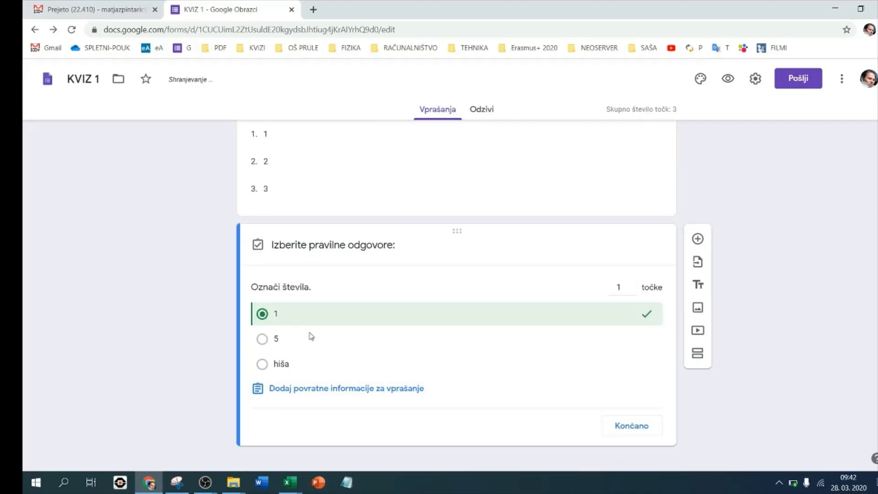
{"action": "left_click", "coordinate": [309, 339]}
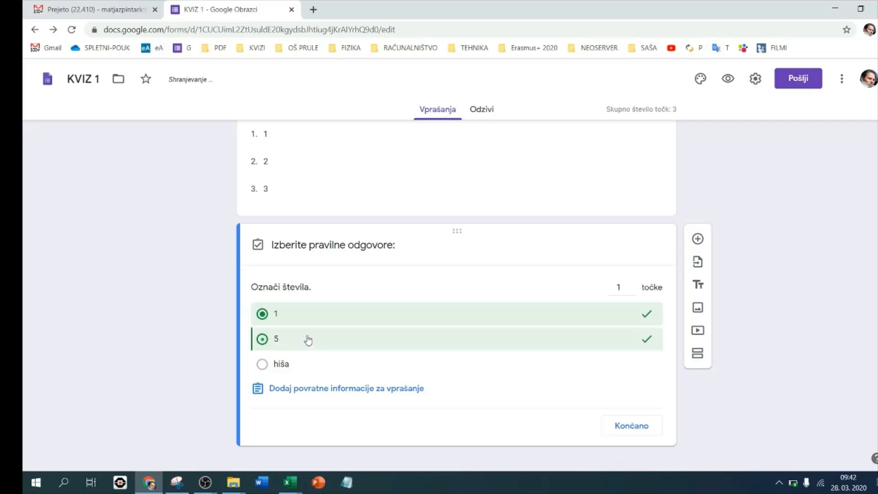
{"action": "left_click", "coordinate": [632, 425]}
{"action": "left_click", "coordinate": [589, 260]}
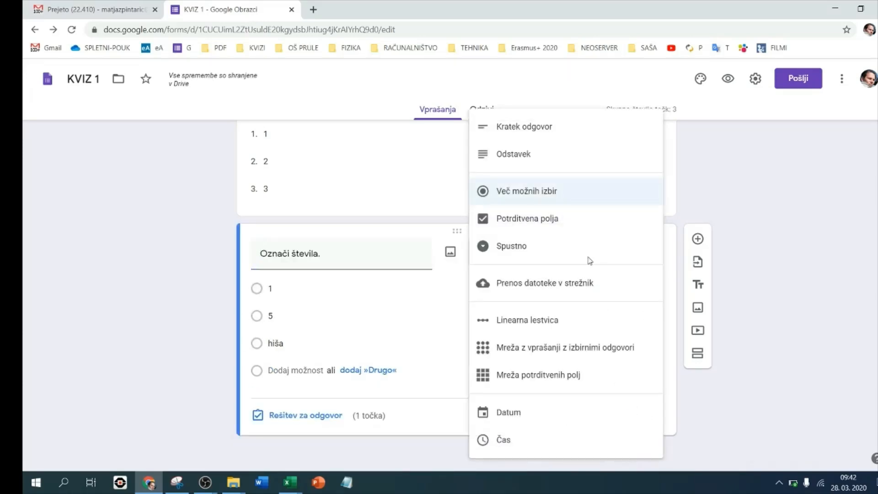
{"action": "left_click", "coordinate": [564, 221]}
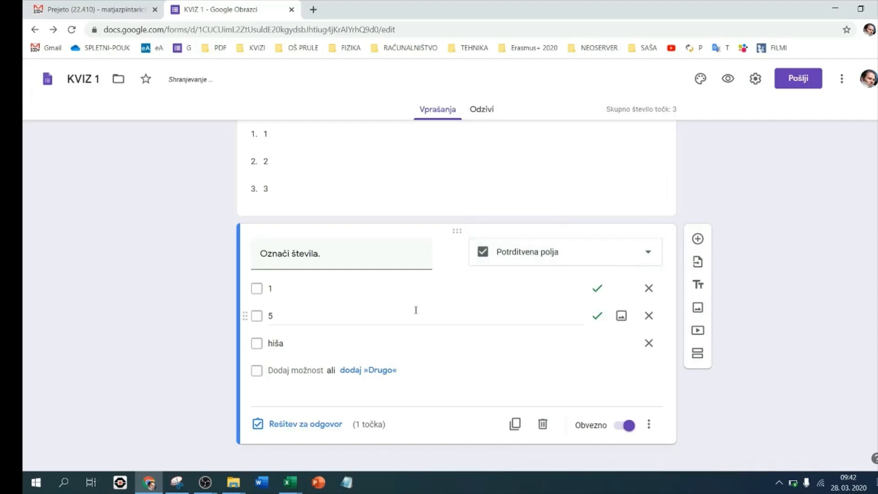
Step: Add a question titled "Mreža izbirno." with the multiple-choice grid type (Mreža z vprašanji z izbirnimi odgovori)
{"action": "left_click", "coordinate": [697, 238]}
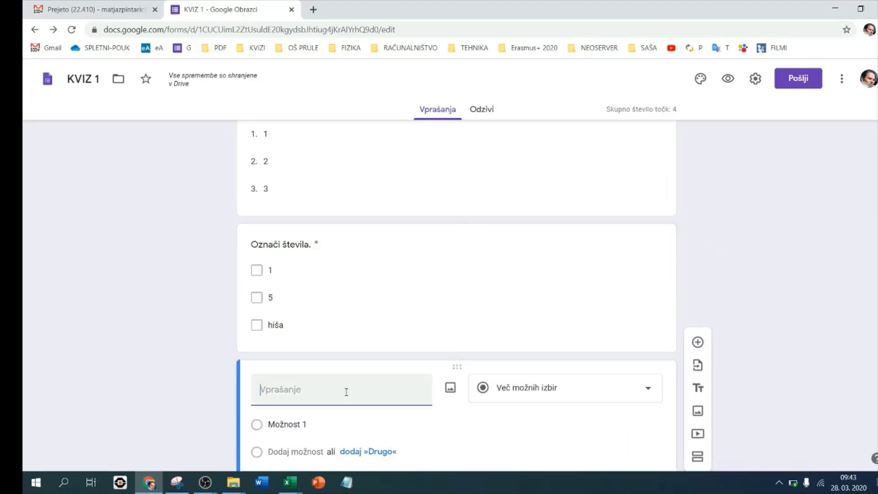
{"action": "type", "text": "Mreža izbirno."}
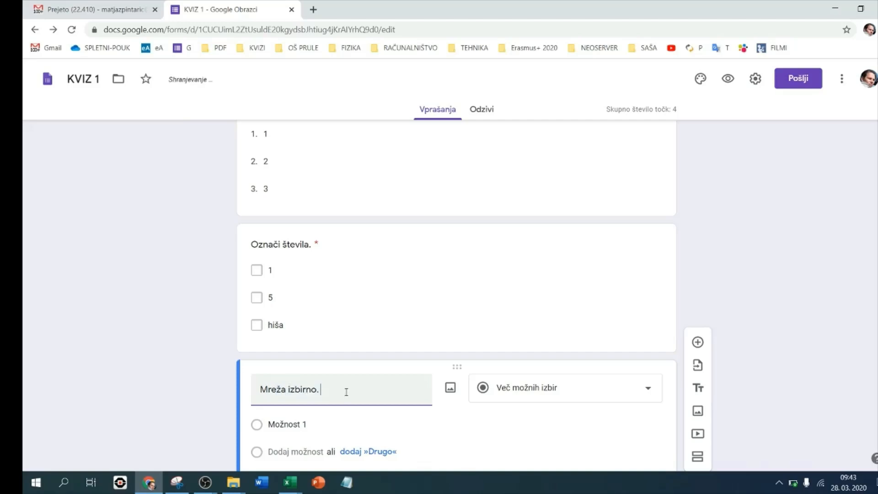
{"action": "left_click", "coordinate": [595, 396]}
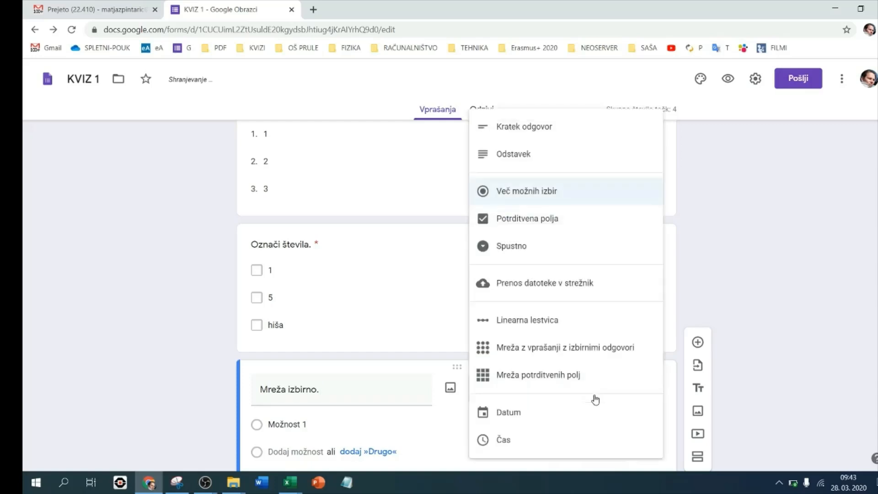
{"action": "left_click", "coordinate": [599, 353]}
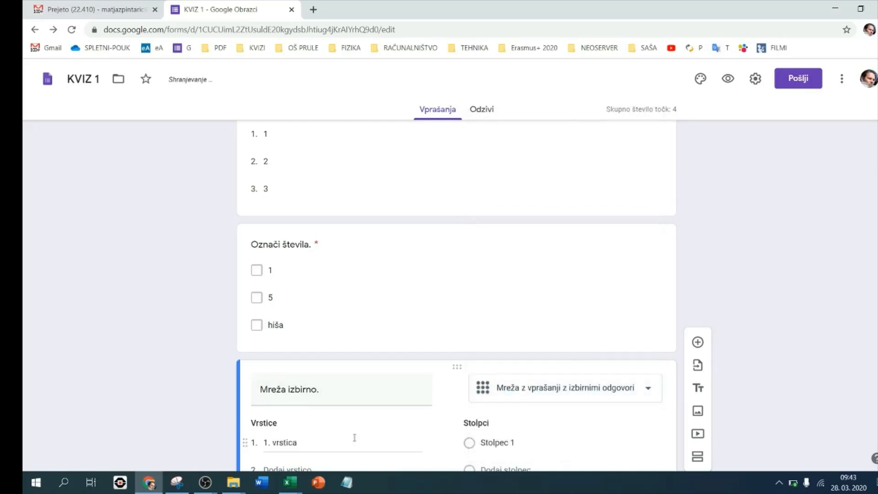
Step: Enter "1" and "hiša" as the rows of the multiple-choice grid question
{"action": "scroll", "coordinate": [351, 438], "scroll_direction": "down", "scroll_amount": 1}
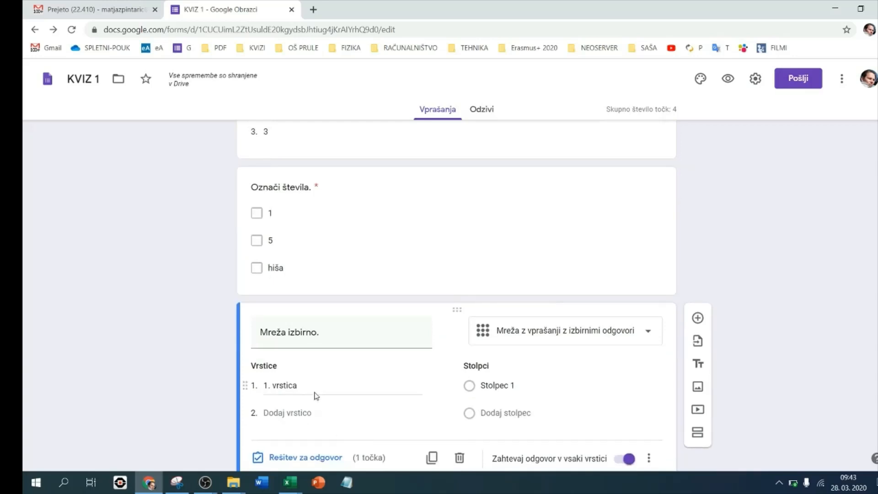
{"action": "left_click", "coordinate": [314, 388]}
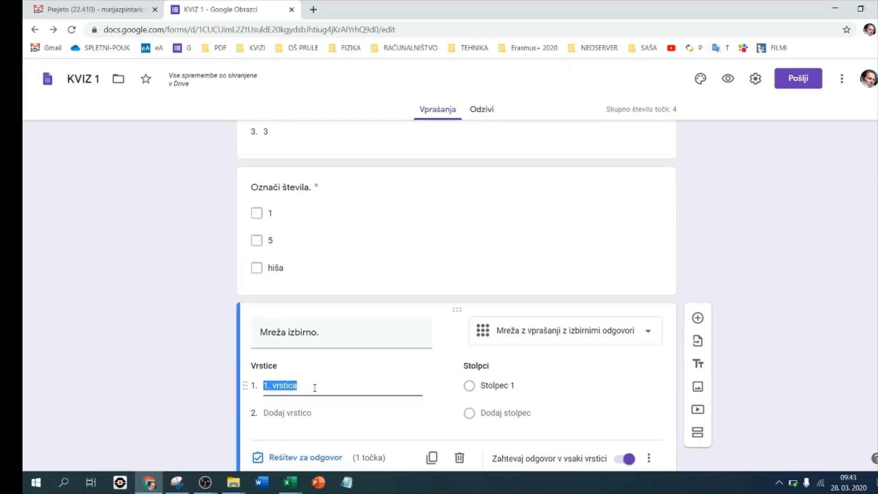
{"action": "type", "text": "1"}
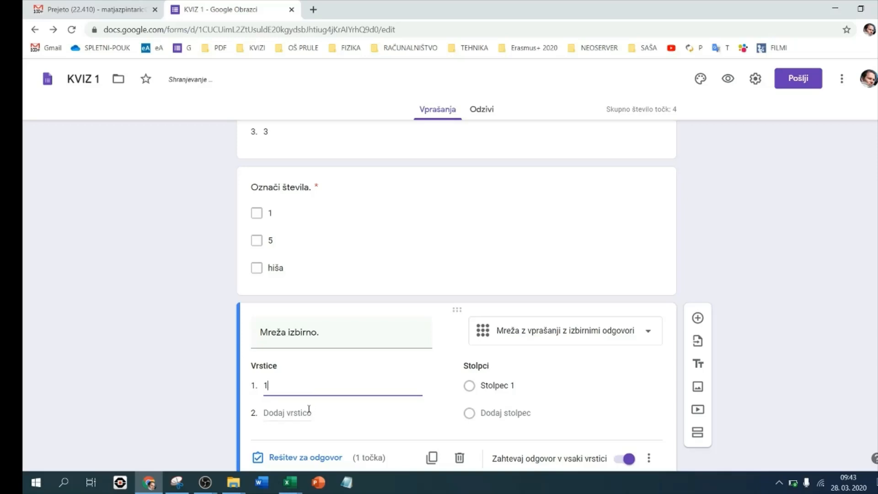
{"action": "left_click", "coordinate": [307, 412]}
{"action": "type", "text": "hiša"}
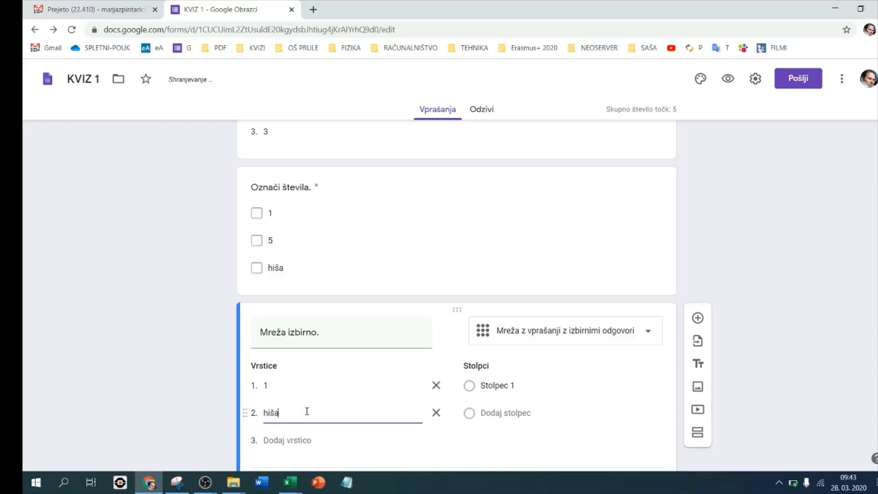
Step: Enter "število" and "ostalo" as the columns of the multiple-choice grid question
{"action": "left_click", "coordinate": [497, 386]}
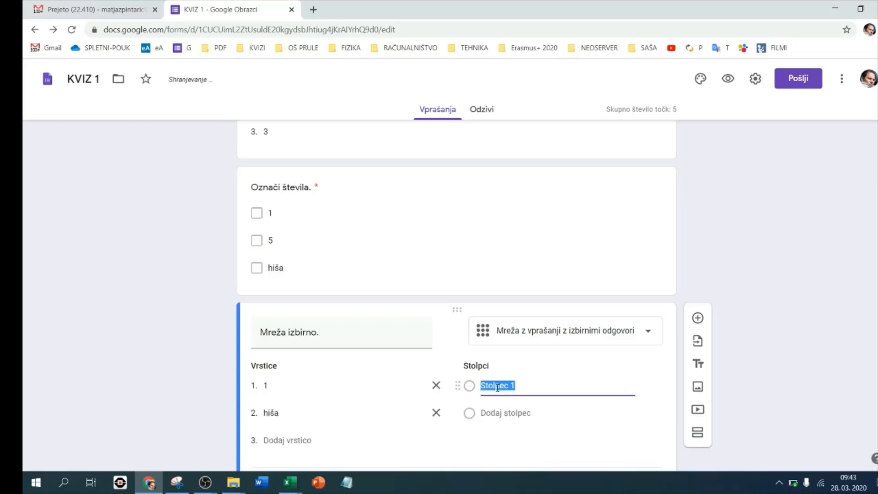
{"action": "type", "text": "število"}
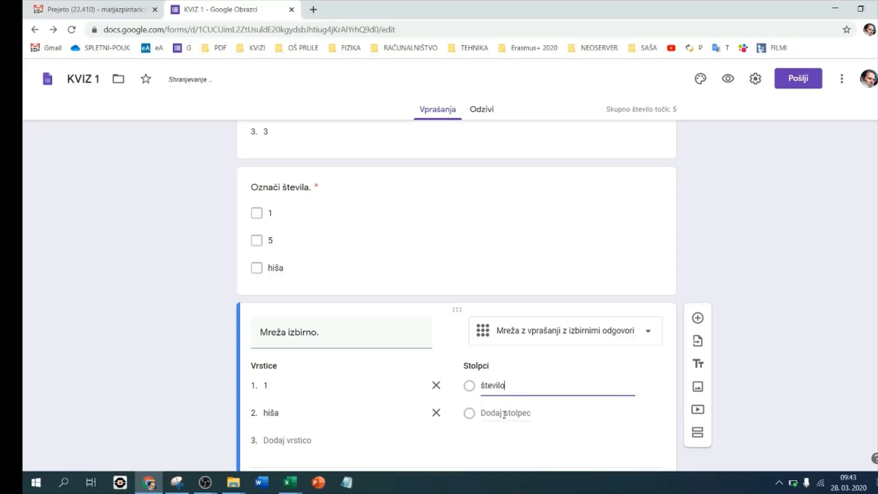
{"action": "left_click", "coordinate": [504, 414]}
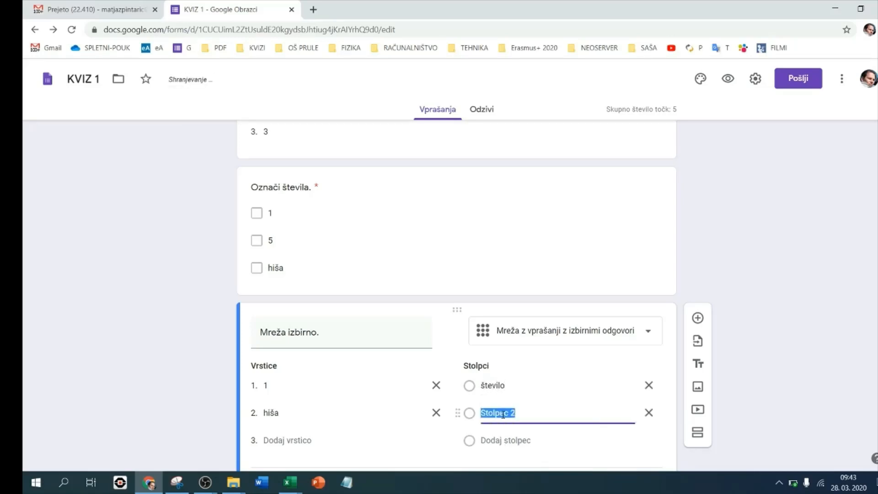
{"action": "type", "text": "ostalo"}
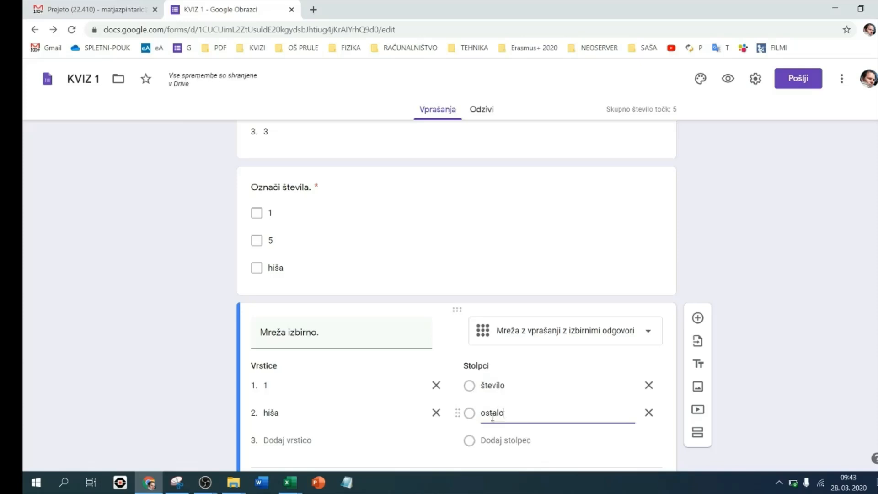
Step: Append "Pravilno poveži." to the text of the "Mreža izbirno." question
{"action": "left_click", "coordinate": [348, 333]}
{"action": "left_click", "coordinate": [349, 332]}
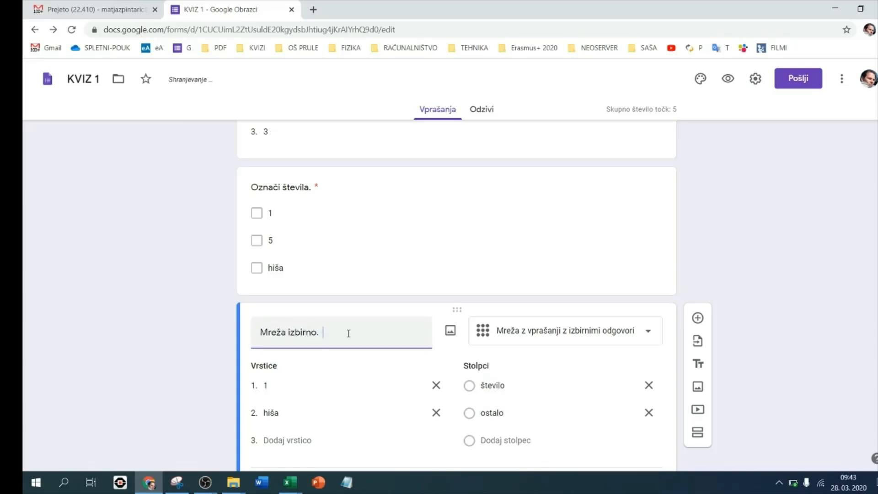
{"action": "type", "text": "Pravilno poveži."}
Step: Duplicate the multiple-choice grid question and change the copy's type to checkbox grid (Mreža potrditvenih polj)
{"action": "scroll", "coordinate": [582, 341], "scroll_direction": "down", "scroll_amount": 2}
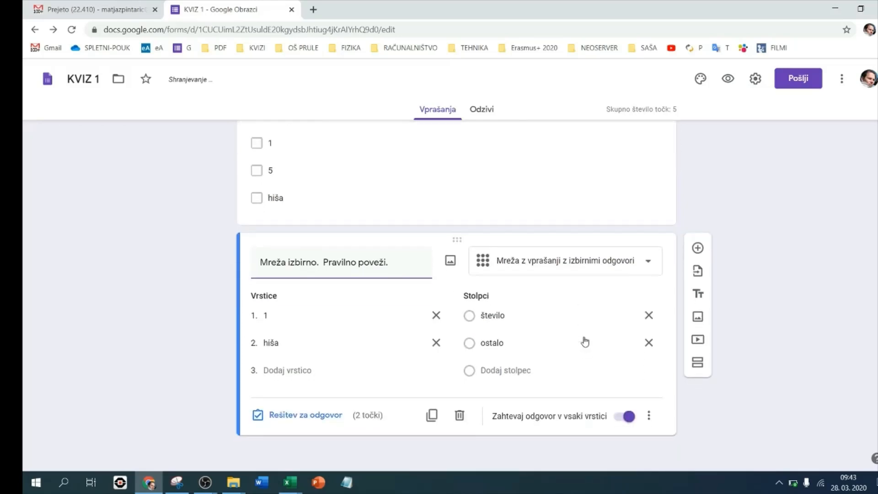
{"action": "left_click", "coordinate": [432, 415]}
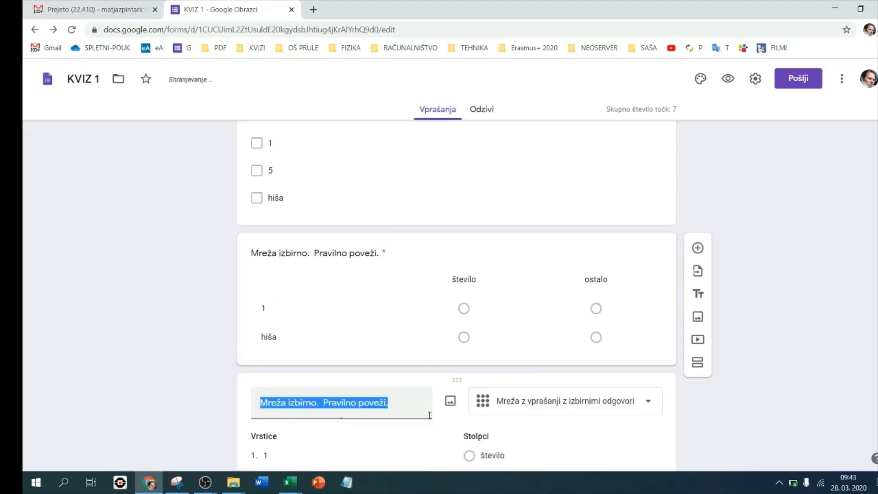
{"action": "left_click", "coordinate": [540, 410]}
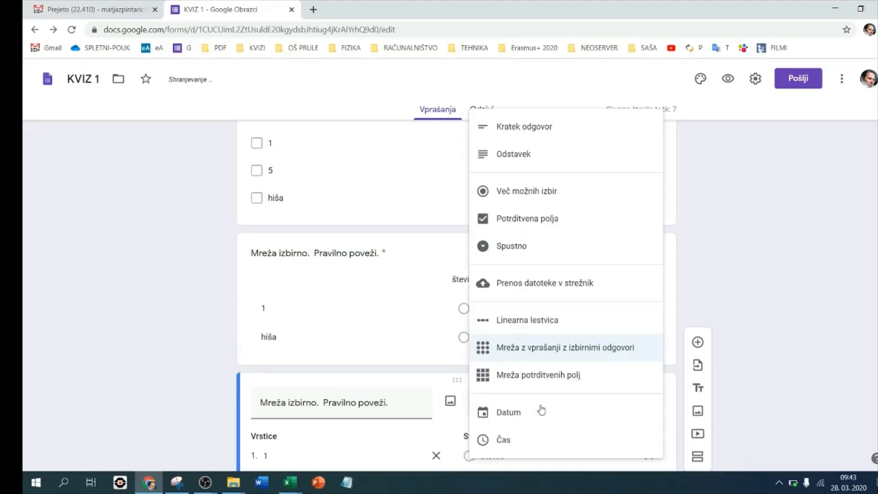
{"action": "left_click", "coordinate": [537, 383]}
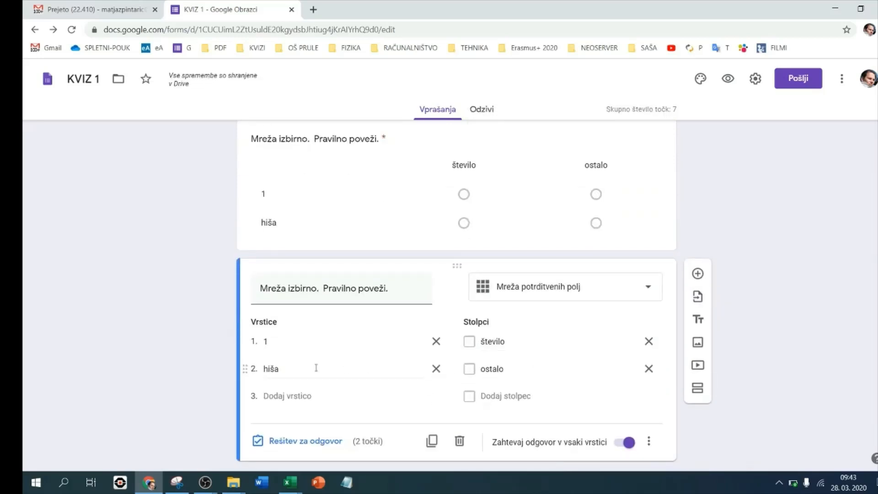
Step: Add a third row to the checkbox grid question, move it above "hiša" and name it "6"
{"action": "left_click", "coordinate": [281, 396]}
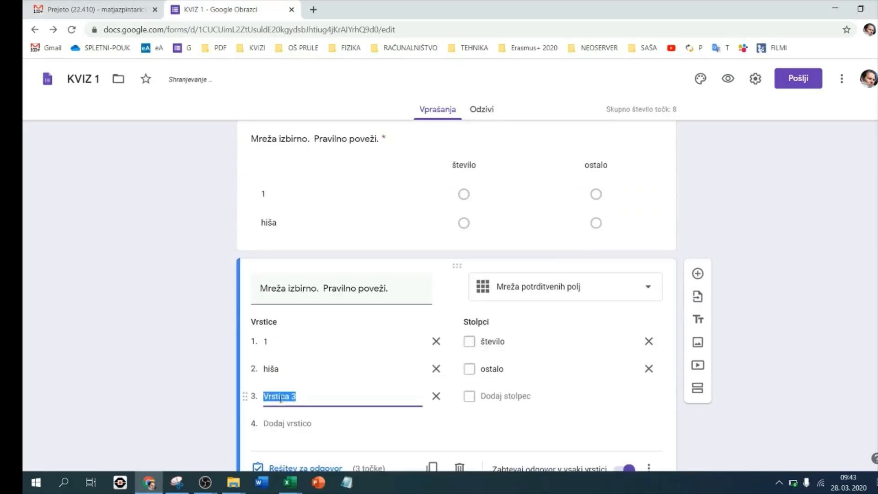
{"action": "type", "text": "2"}
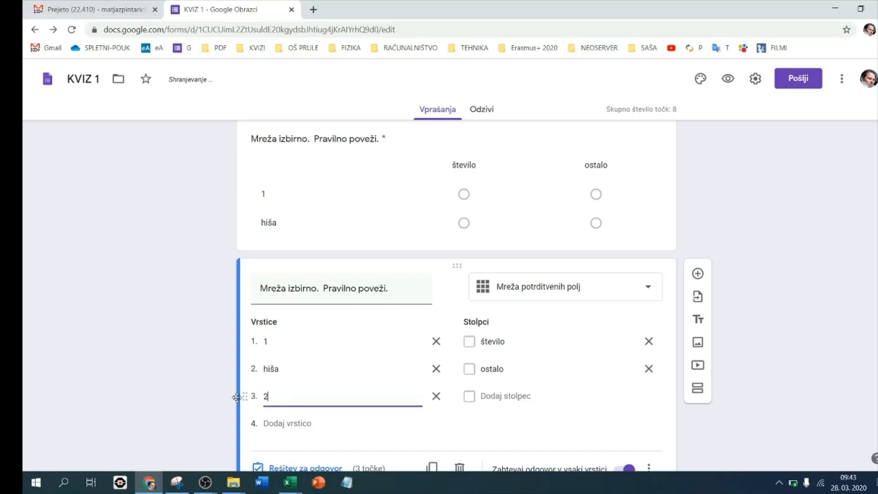
{"action": "left_click_drag", "start_coordinate": [247, 396], "coordinate": [273, 369]}
{"action": "left_click", "coordinate": [267, 367]}
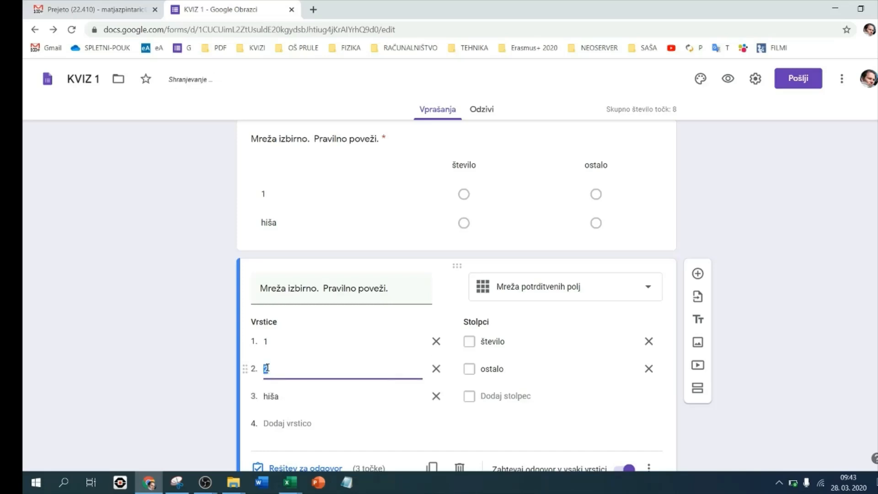
{"action": "type", "text": "6"}
Step: Set the multiple-choice grid's answer key to "število" for row 1 and "ostalo" for row "hiša"
{"action": "left_click", "coordinate": [329, 241]}
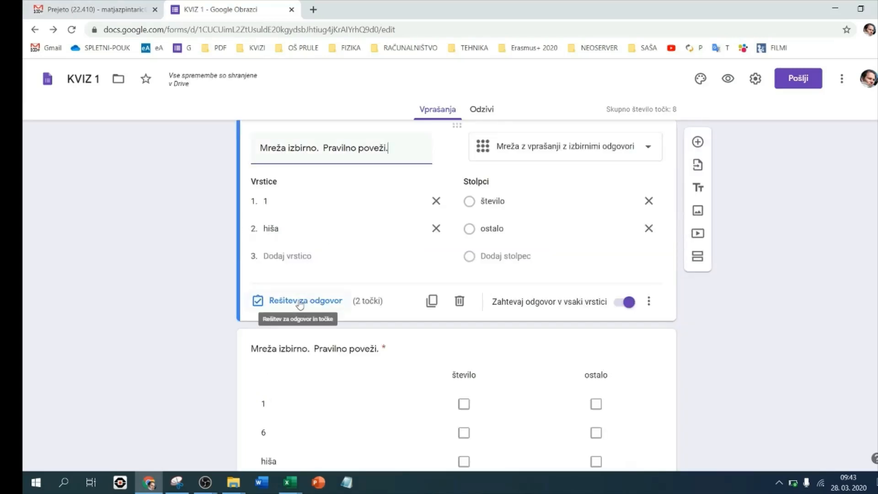
{"action": "left_click", "coordinate": [300, 301]}
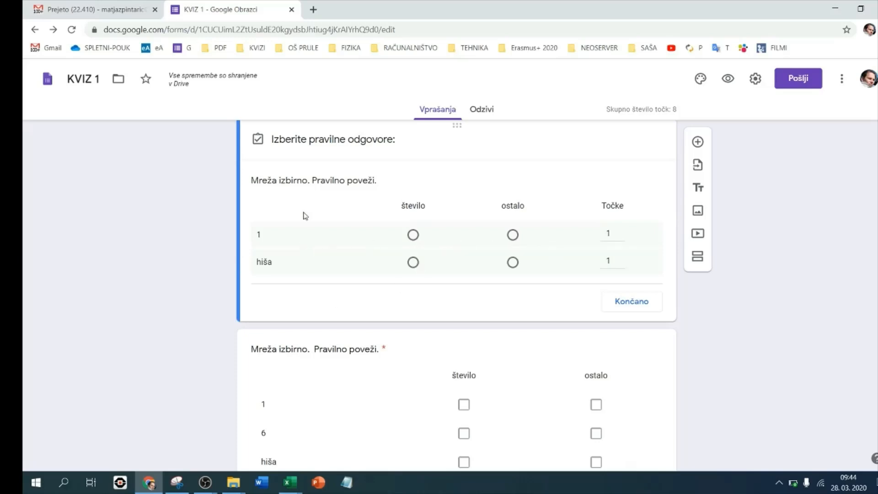
{"action": "left_click", "coordinate": [413, 235]}
{"action": "left_click", "coordinate": [512, 263]}
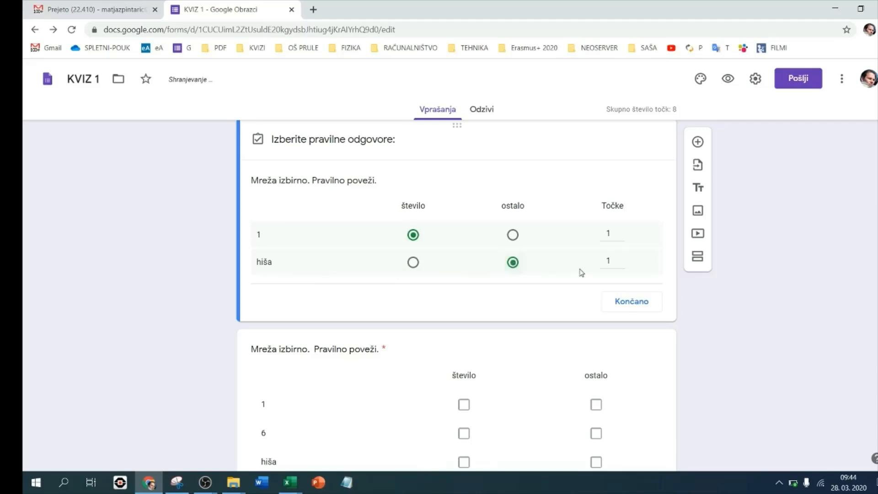
{"action": "left_click", "coordinate": [627, 302]}
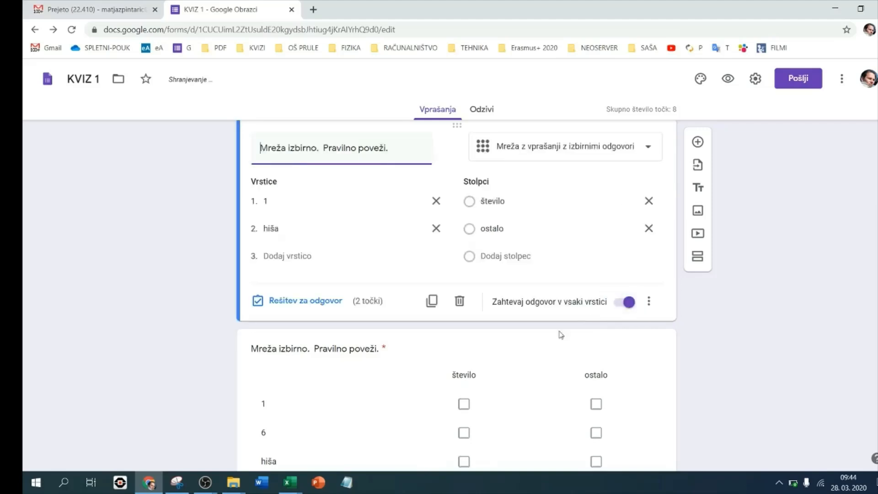
Step: Mark "število" for rows 1 and 6 and "ostalo" for "hiša" in the checkbox grid's answer key
{"action": "scroll", "coordinate": [366, 328], "scroll_direction": "down", "scroll_amount": 1}
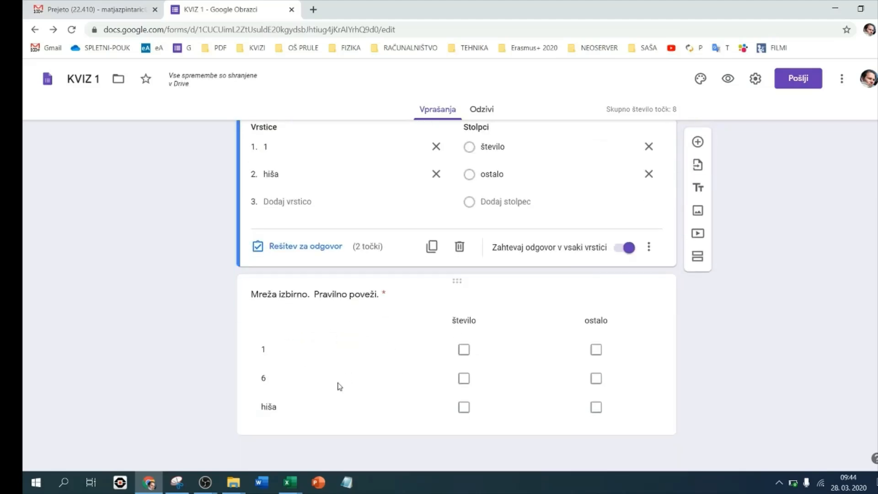
{"action": "left_click", "coordinate": [356, 353]}
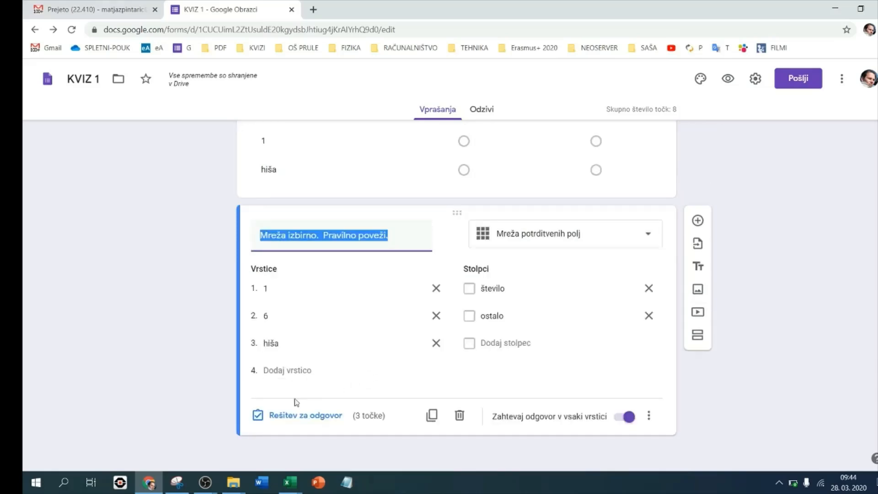
{"action": "left_click", "coordinate": [299, 417]}
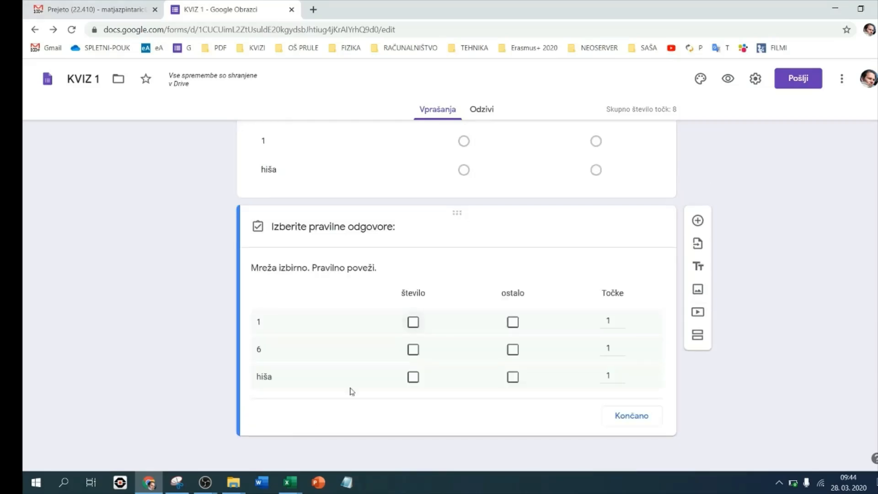
{"action": "left_click", "coordinate": [414, 324]}
{"action": "left_click", "coordinate": [414, 351]}
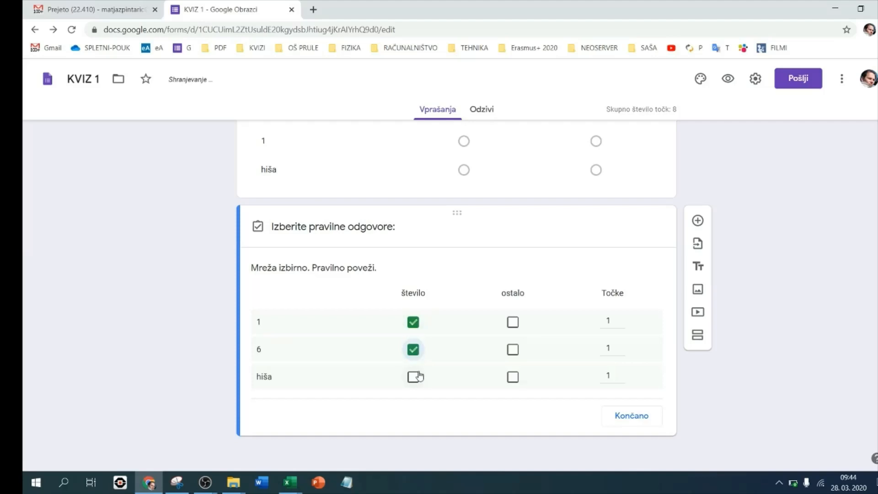
{"action": "left_click", "coordinate": [513, 377]}
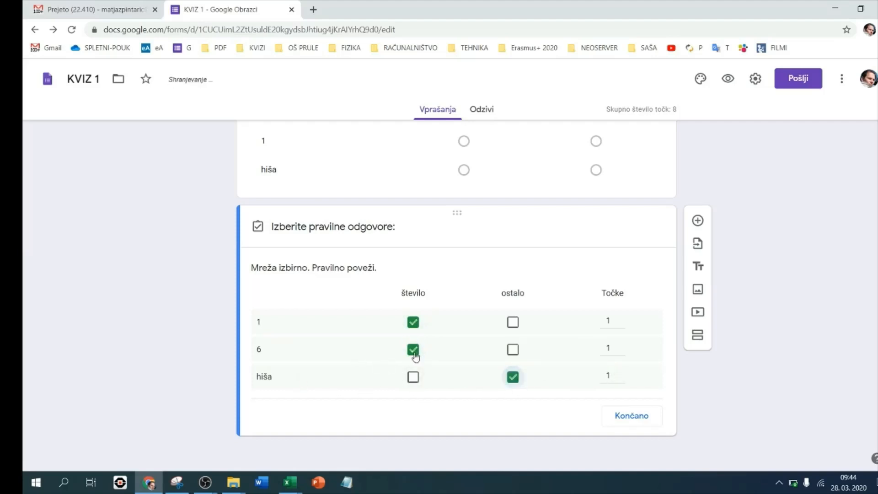
Step: Set the points for the checkbox grid's "hiša" row to 2 and finish the answer key
{"action": "left_click", "coordinate": [621, 351]}
{"action": "left_click", "coordinate": [621, 346]}
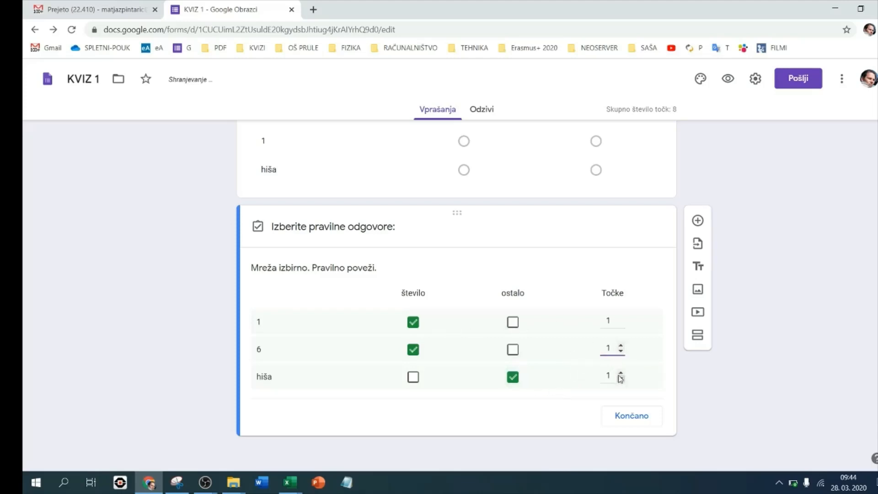
{"action": "left_click", "coordinate": [620, 373]}
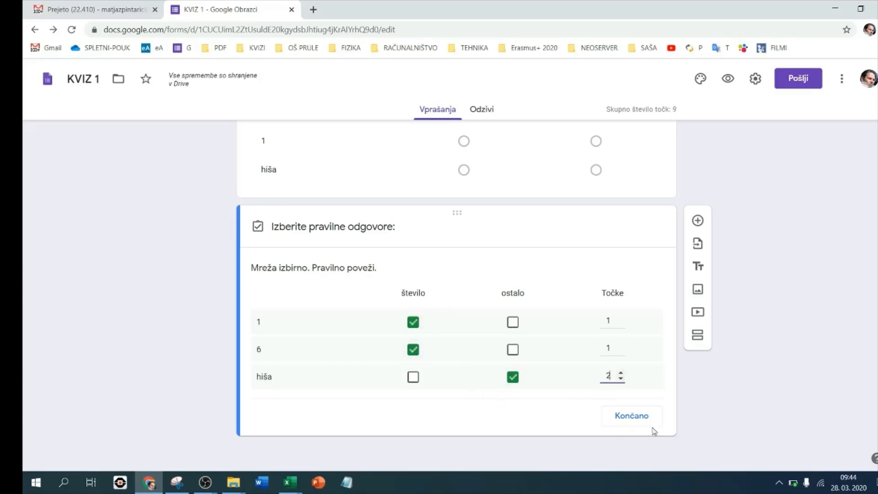
{"action": "left_click", "coordinate": [636, 419]}
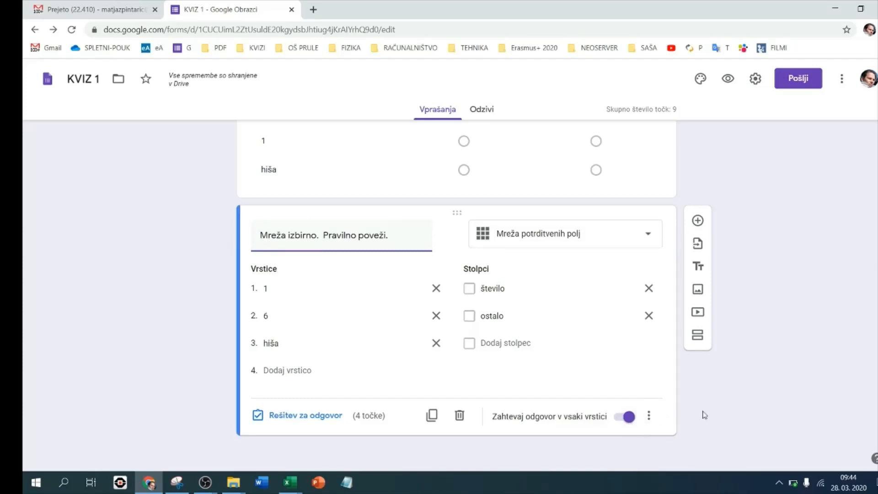
Step: Copy the quiz's sharing link with the shortened URL option (Skrajšaj URL) enabled
{"action": "scroll", "coordinate": [761, 389], "scroll_direction": "up", "scroll_amount": 6}
{"action": "scroll", "coordinate": [757, 390], "scroll_direction": "up", "scroll_amount": 12}
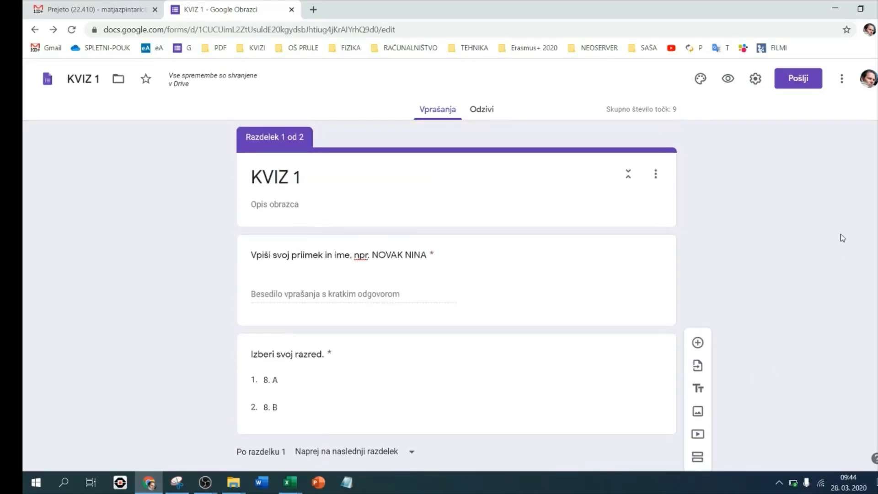
{"action": "left_click", "coordinate": [796, 83]}
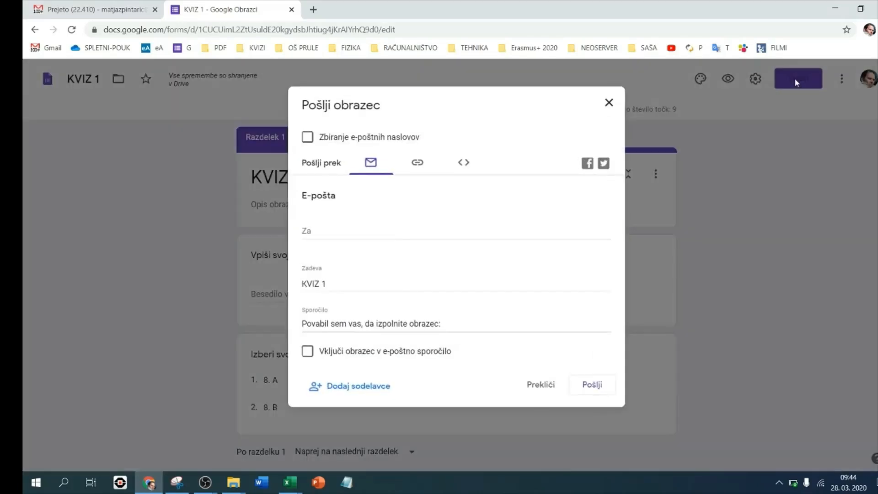
{"action": "left_click", "coordinate": [420, 168]}
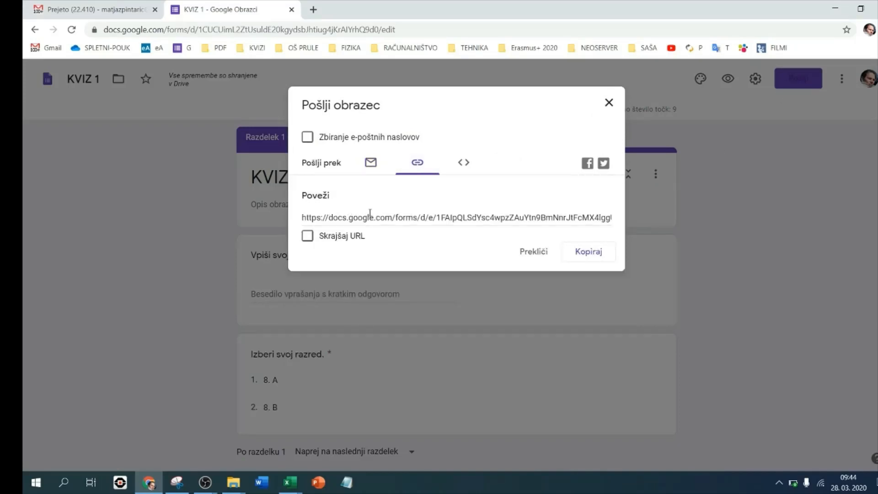
{"action": "left_click", "coordinate": [307, 236]}
{"action": "key", "text": "ctrl+c"}
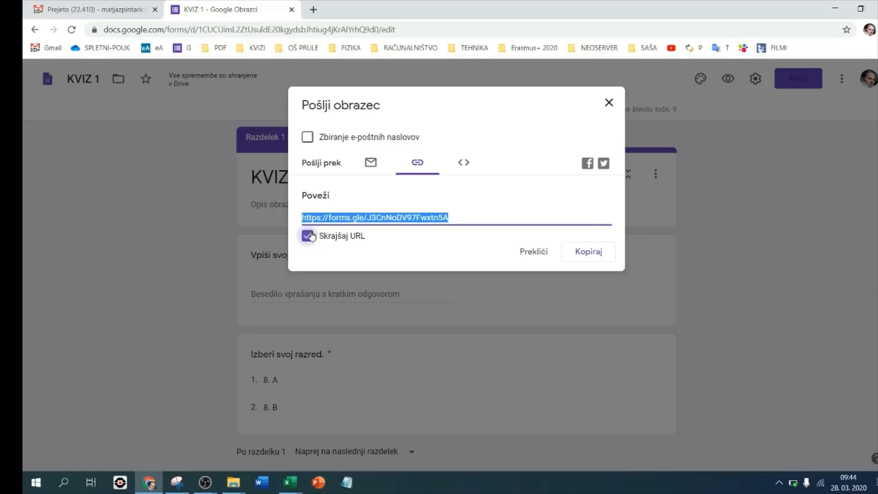
{"action": "left_click", "coordinate": [586, 252]}
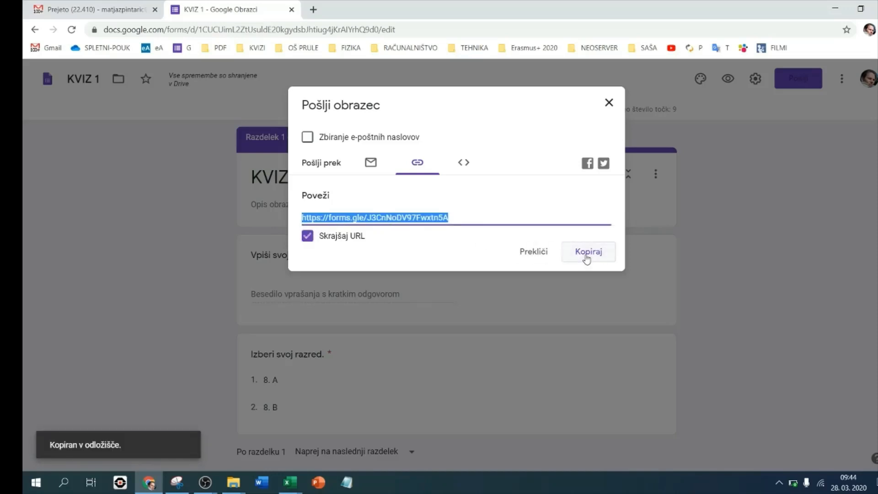
Step: Open the copied quiz link in a new browser tab
{"action": "left_click", "coordinate": [313, 9]}
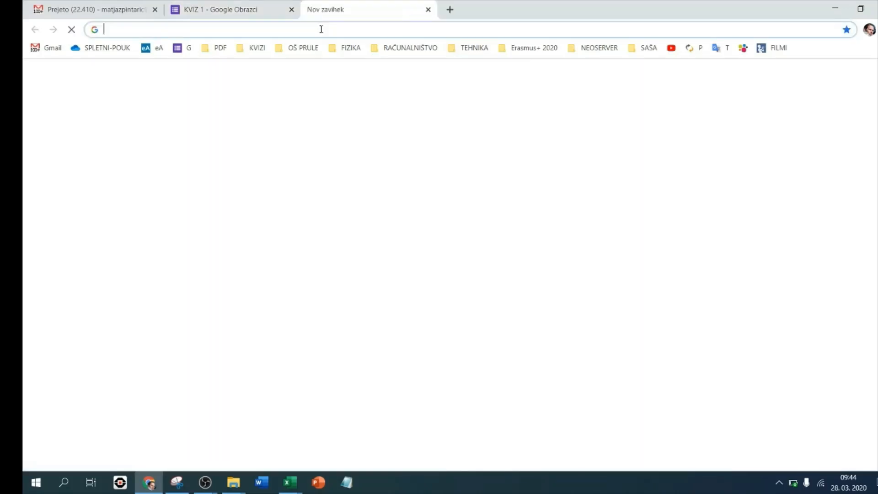
{"action": "key", "text": "ctrl+v"}
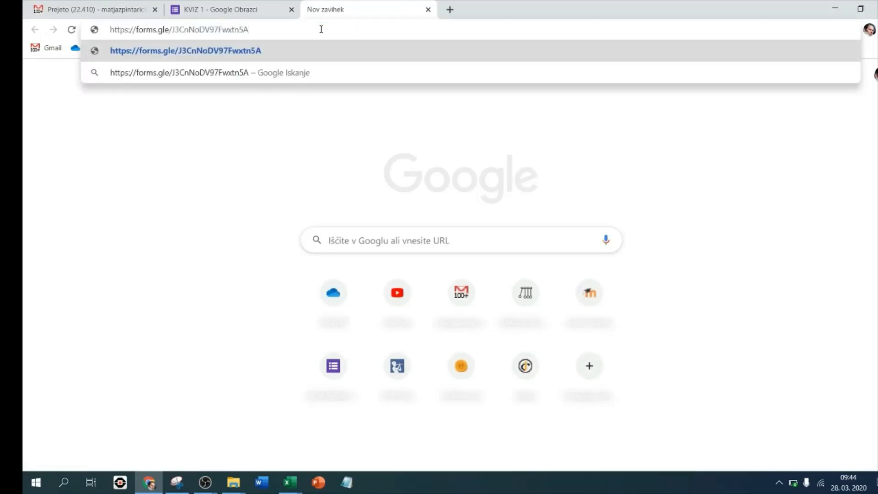
{"action": "key", "text": "Return"}
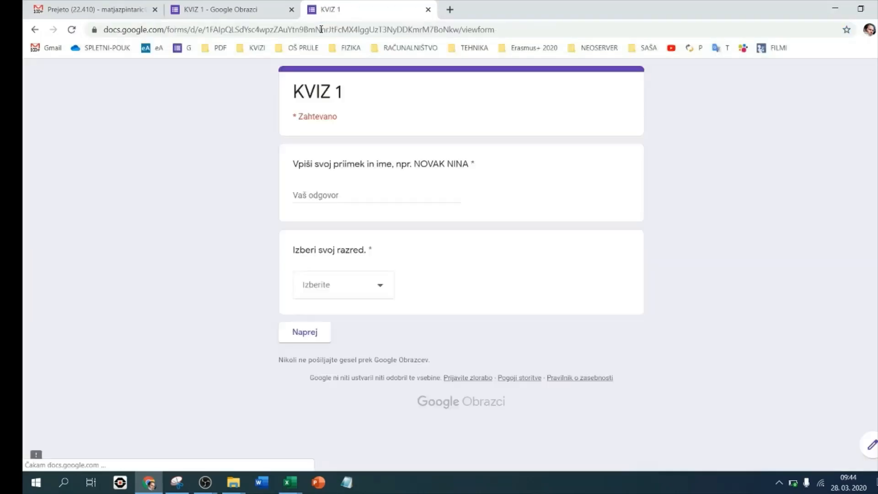
Step: Enter the student's surname and first name, choose class 8. B and continue to the quiz's second section
{"action": "left_click", "coordinate": [366, 190]}
{"action": "type", "text": "KOS MIHA"}
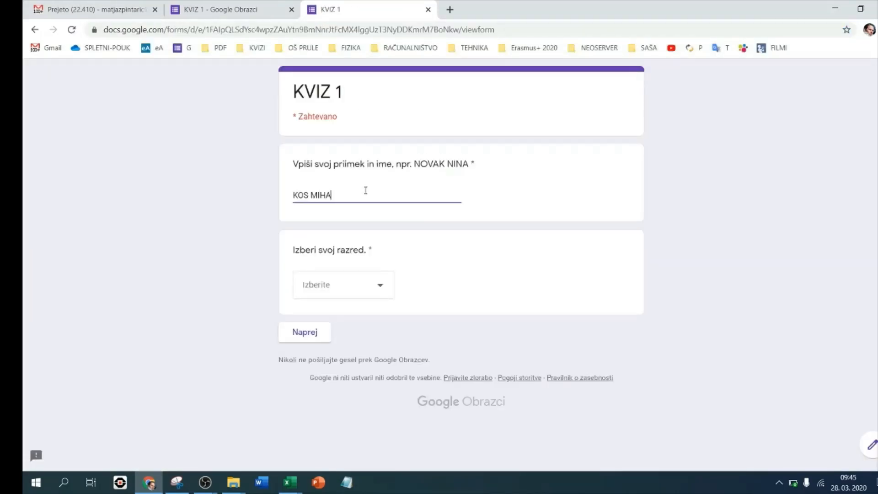
{"action": "left_click", "coordinate": [359, 282]}
{"action": "left_click", "coordinate": [343, 350]}
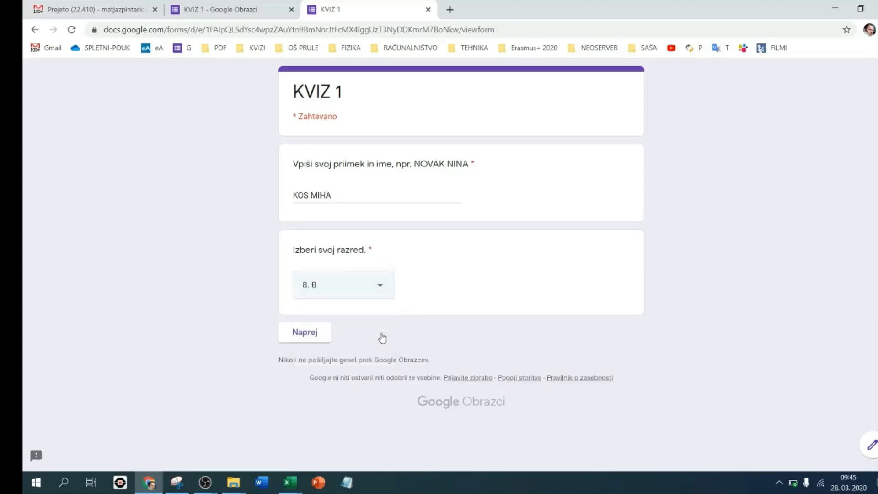
{"action": "left_click", "coordinate": [309, 332]}
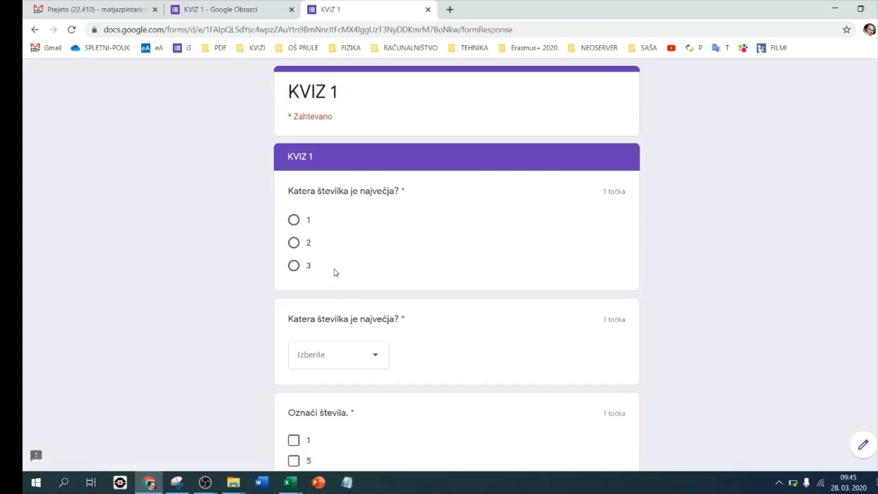
Step: Answer the multiple-choice "Katera številka je največja?" question with 2 and its drop-down version with 3
{"action": "left_click", "coordinate": [294, 242]}
{"action": "scroll", "coordinate": [378, 258], "scroll_direction": "down", "scroll_amount": 3}
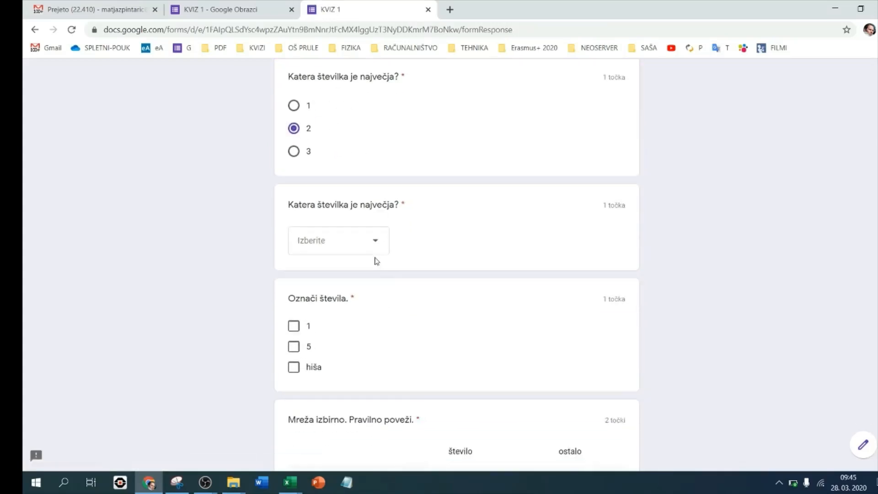
{"action": "left_click", "coordinate": [374, 251]}
{"action": "left_click", "coordinate": [349, 330]}
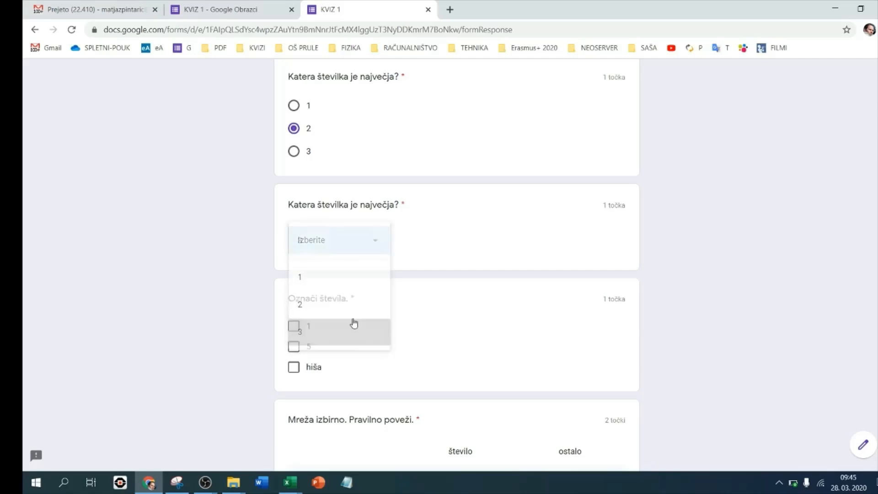
Step: Select 1 and 5 as the answers to the "Označi števila." question
{"action": "scroll", "coordinate": [414, 278], "scroll_direction": "down", "scroll_amount": 3}
{"action": "scroll", "coordinate": [412, 271], "scroll_direction": "up", "scroll_amount": 3}
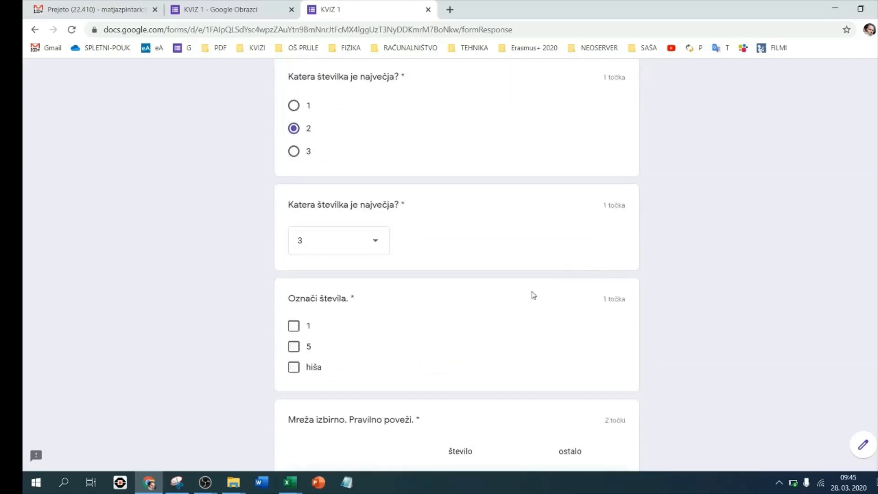
{"action": "left_click", "coordinate": [293, 326]}
{"action": "left_click", "coordinate": [294, 346]}
Step: Answer the multiple-choice grid question with "število" for both row 1 and row "hiša"
{"action": "scroll", "coordinate": [405, 342], "scroll_direction": "down", "scroll_amount": 5}
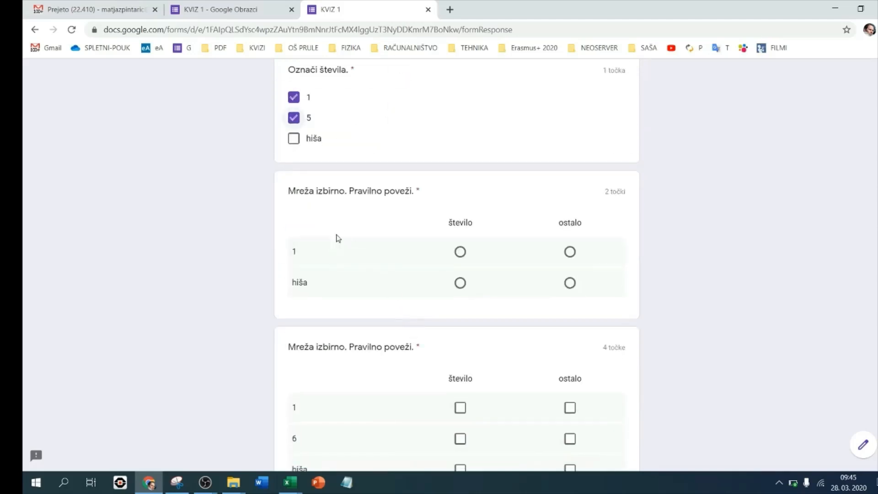
{"action": "left_click", "coordinate": [461, 253]}
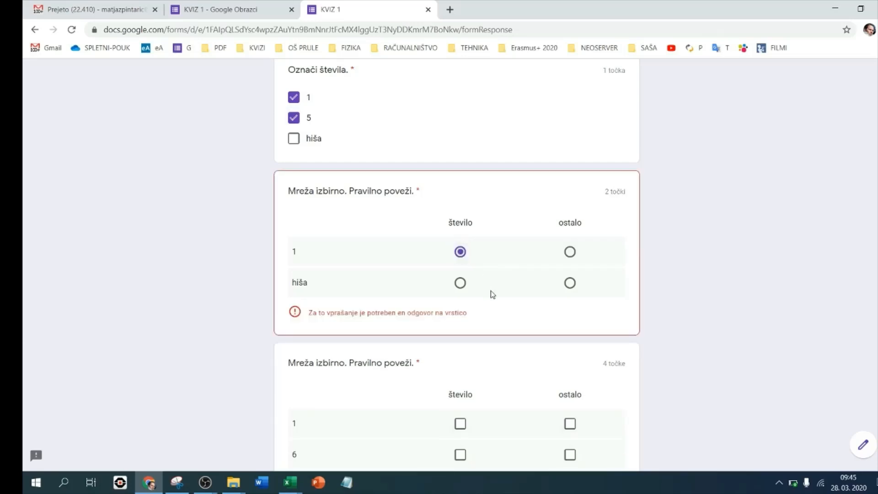
{"action": "left_click", "coordinate": [571, 283]}
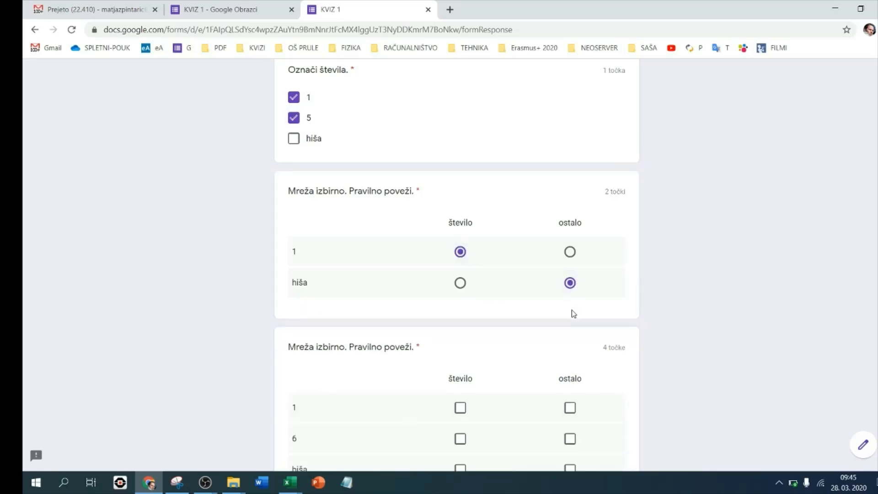
{"action": "scroll", "coordinate": [571, 312], "scroll_direction": "down", "scroll_amount": 2}
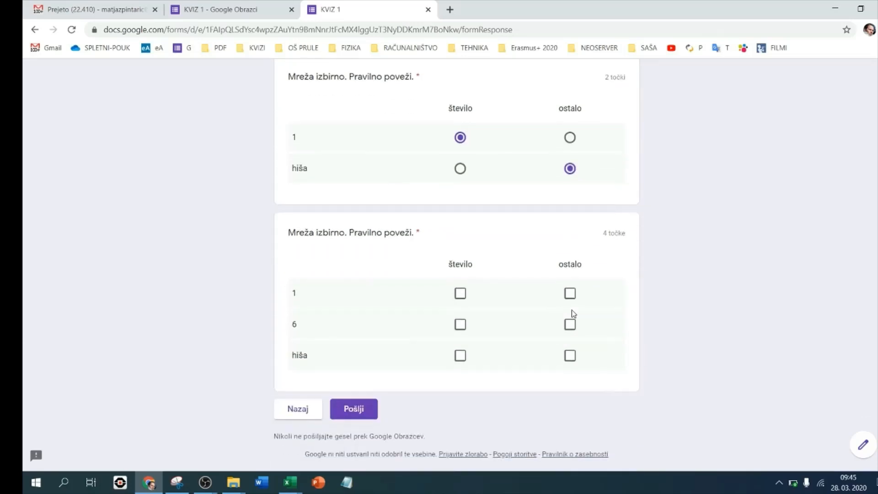
{"action": "left_click", "coordinate": [460, 169]}
Step: Answer the checkbox grid question with "ostalo" for rows "hiša" and 6 and "število" for row 1
{"action": "left_click", "coordinate": [569, 355]}
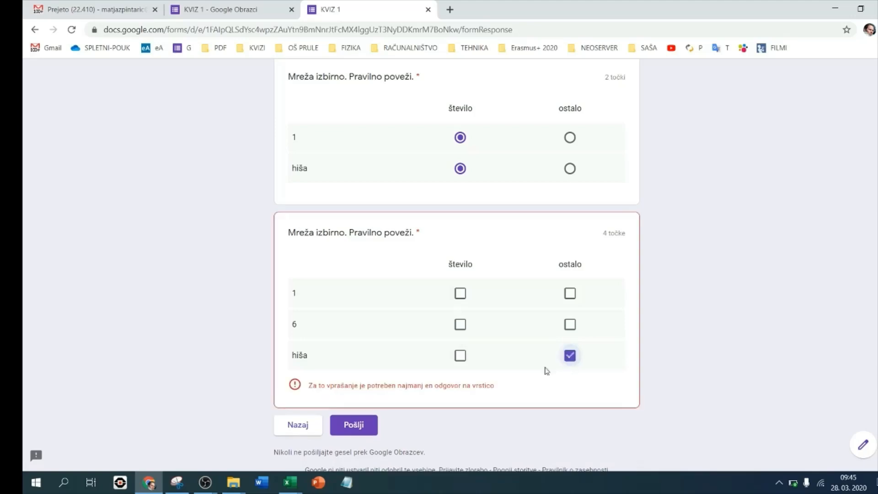
{"action": "left_click", "coordinate": [571, 326]}
{"action": "left_click", "coordinate": [459, 294]}
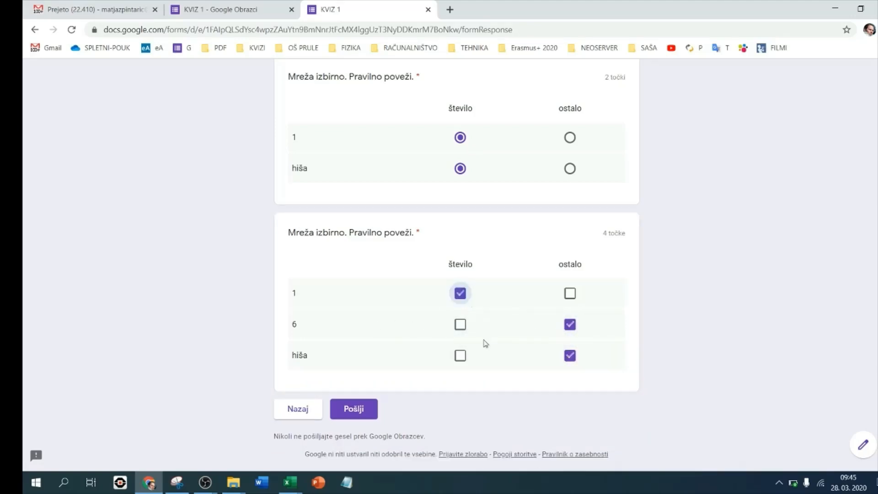
Step: Submit the completed quiz response and review its score and the marked answers to every question
{"action": "left_click", "coordinate": [362, 408]}
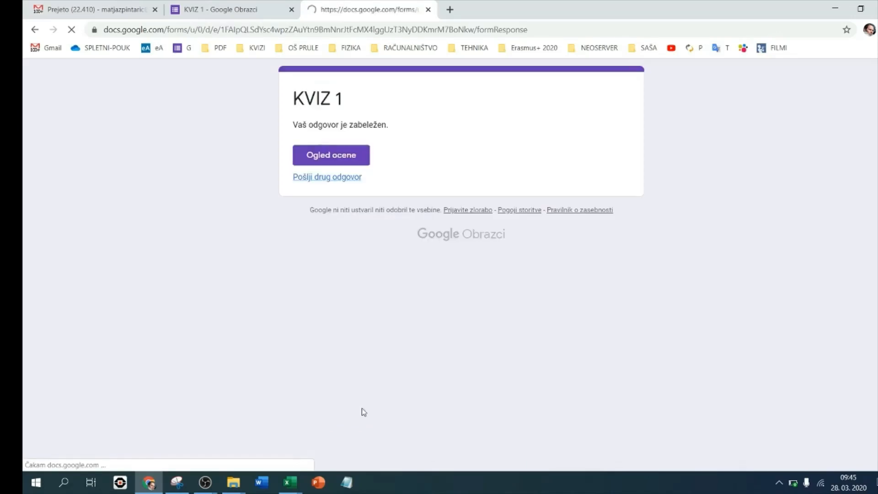
{"action": "left_click", "coordinate": [344, 157]}
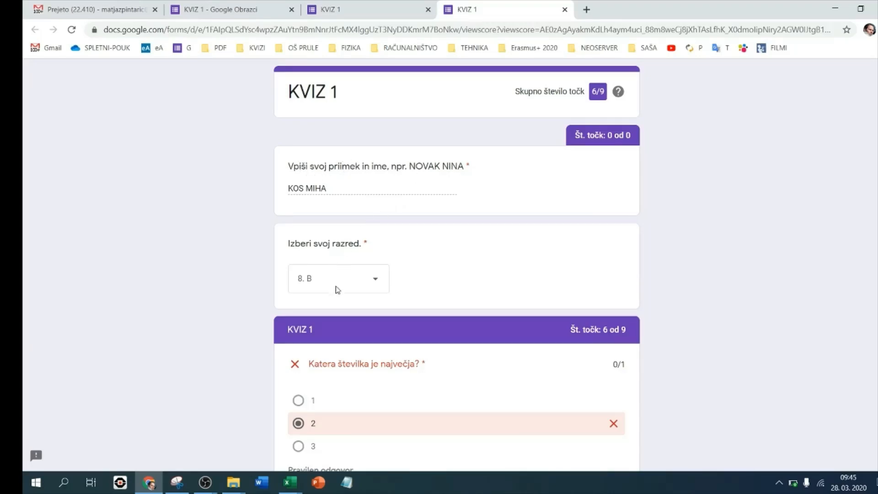
{"action": "scroll", "coordinate": [346, 311], "scroll_direction": "down", "scroll_amount": 3}
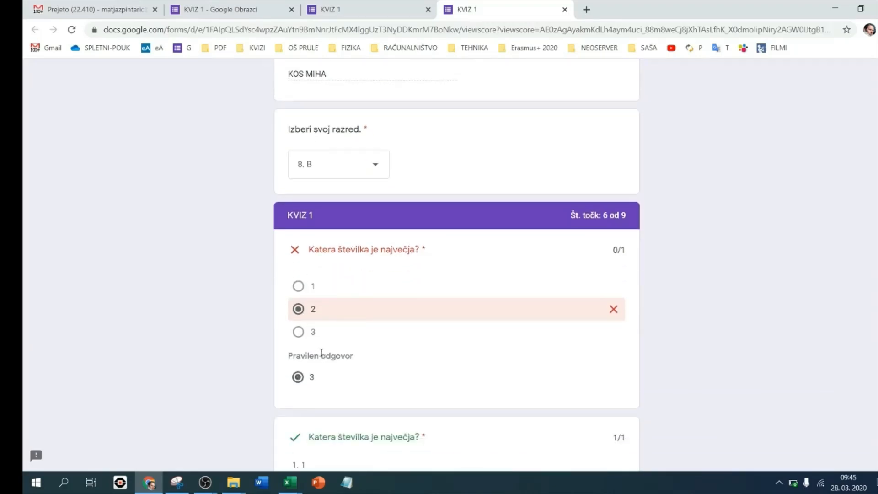
{"action": "scroll", "coordinate": [323, 386], "scroll_direction": "down", "scroll_amount": 4}
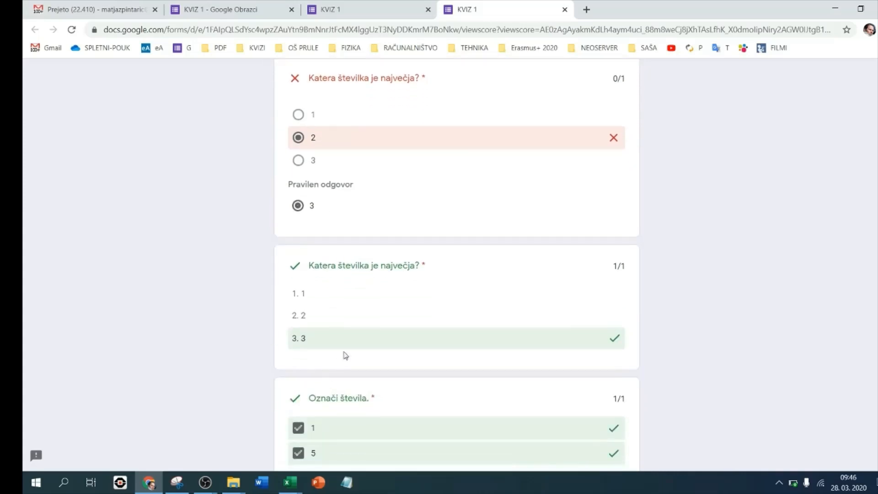
{"action": "scroll", "coordinate": [342, 331], "scroll_direction": "down", "scroll_amount": 2}
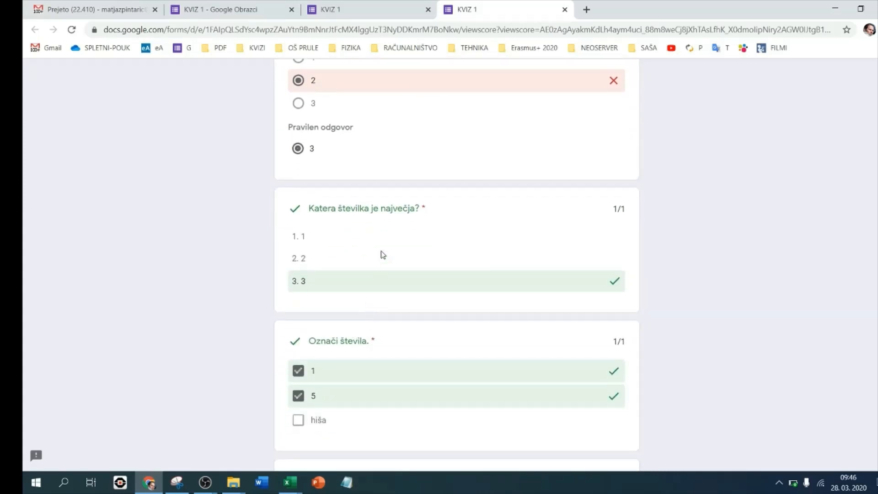
{"action": "scroll", "coordinate": [353, 361], "scroll_direction": "down", "scroll_amount": 2}
{"action": "scroll", "coordinate": [353, 368], "scroll_direction": "down", "scroll_amount": 2}
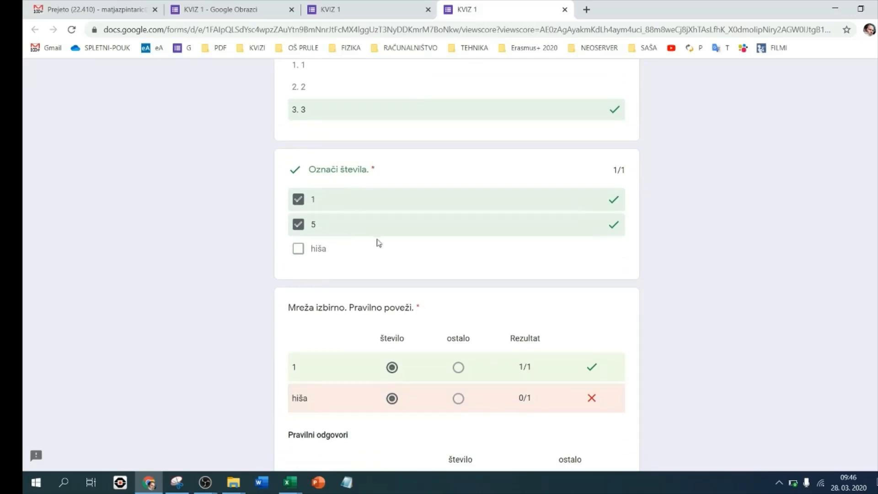
{"action": "scroll", "coordinate": [392, 285], "scroll_direction": "down", "scroll_amount": 4}
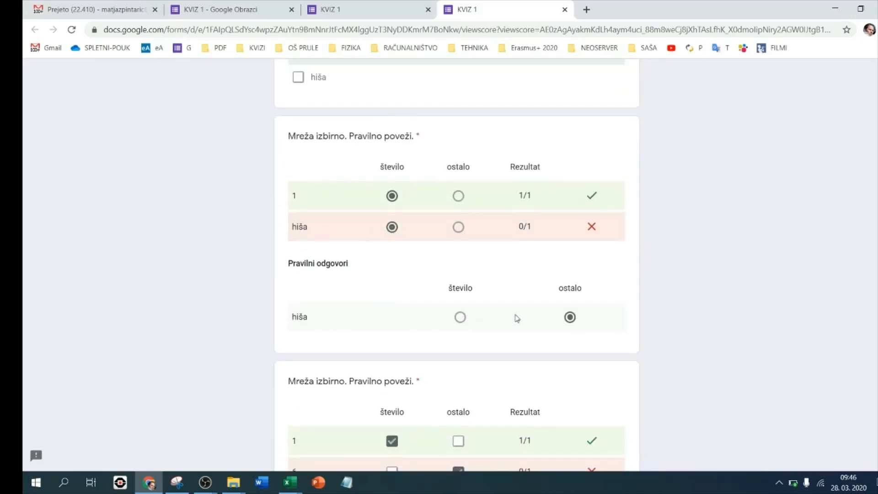
{"action": "scroll", "coordinate": [464, 239], "scroll_direction": "down", "scroll_amount": 4}
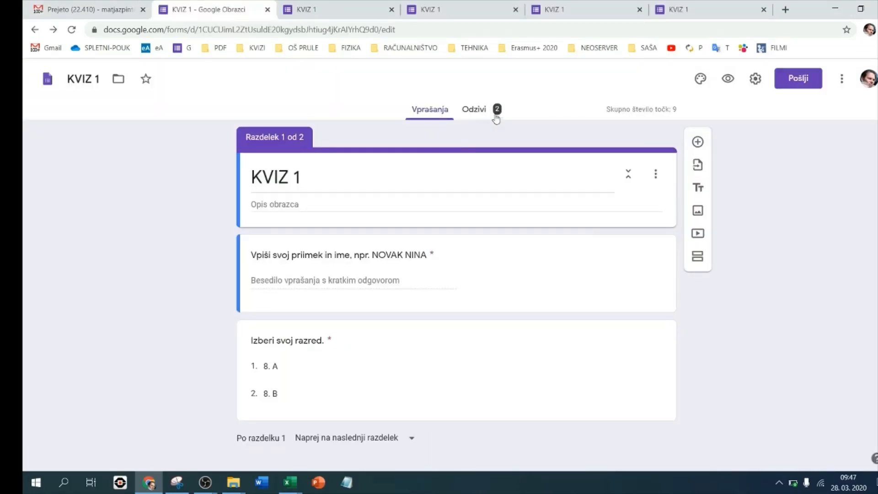
Step: Examine the KVIZ 1 response summary, including score distribution, frequently missed questions, respondents' classes and the answer charts for each question
{"action": "left_click", "coordinate": [477, 110]}
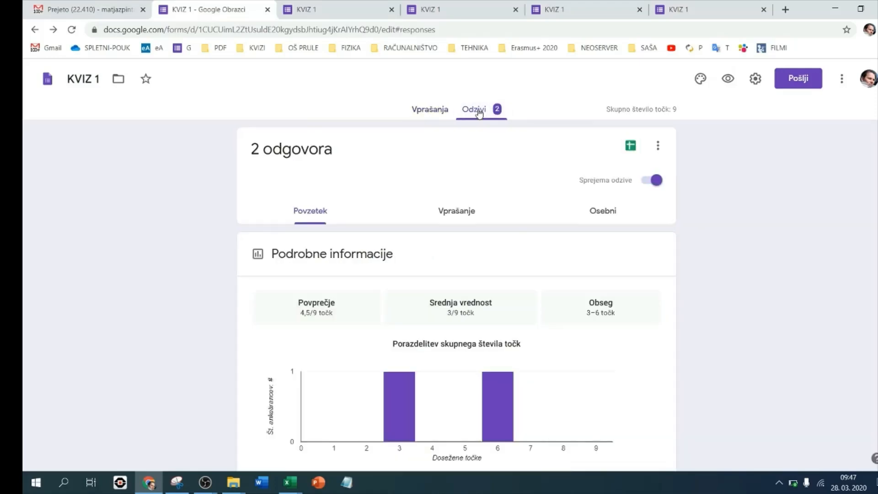
{"action": "scroll", "coordinate": [427, 256], "scroll_direction": "down", "scroll_amount": 2}
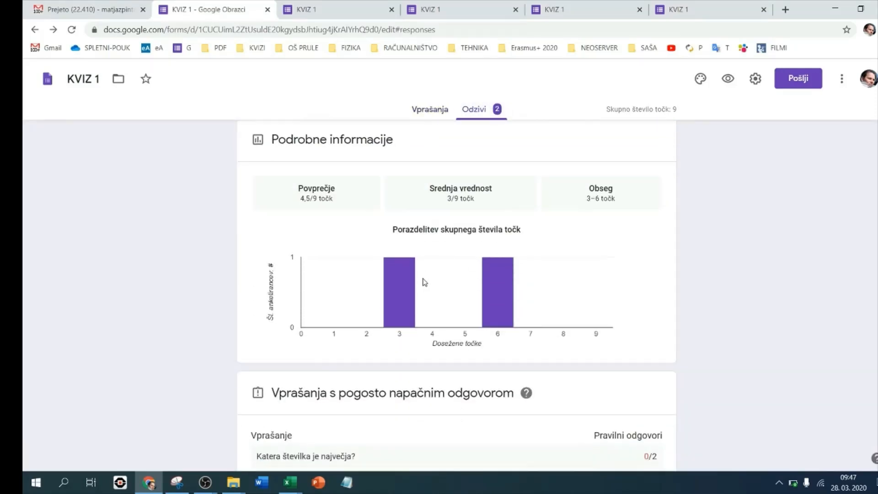
{"action": "mouse_move", "coordinate": [408, 314]}
{"action": "scroll", "coordinate": [406, 310], "scroll_direction": "down", "scroll_amount": 3}
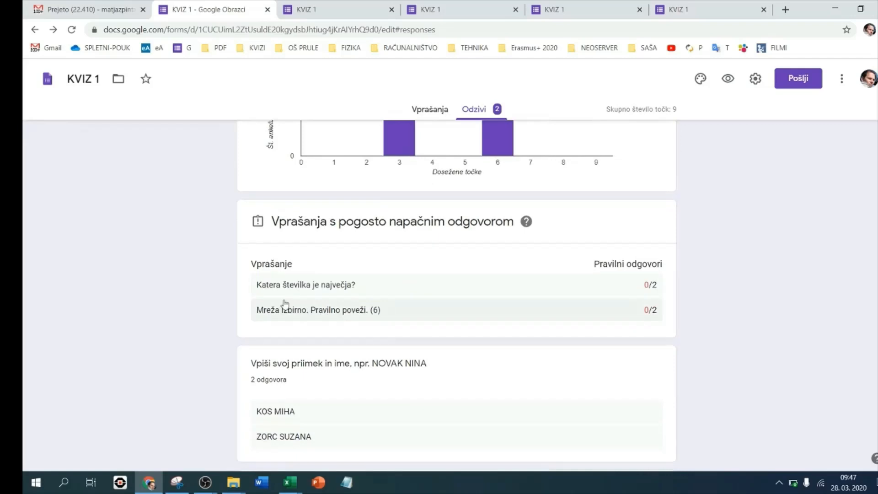
{"action": "scroll", "coordinate": [321, 289], "scroll_direction": "down", "scroll_amount": 3}
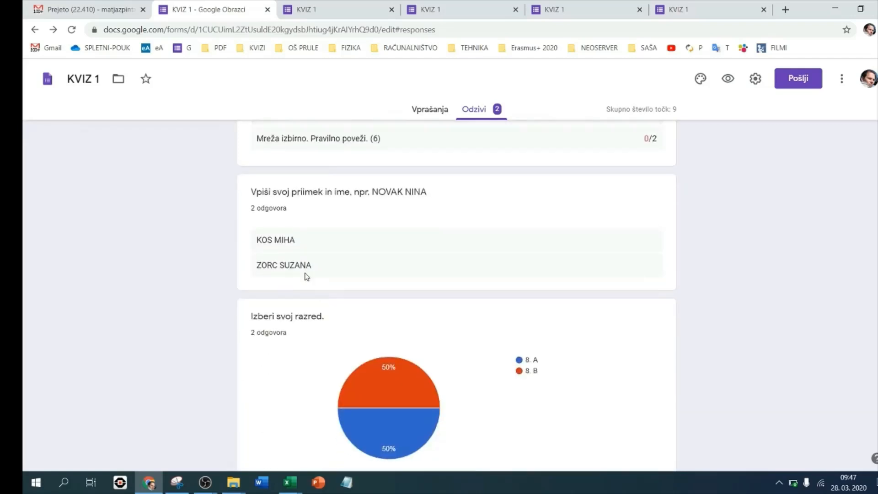
{"action": "scroll", "coordinate": [307, 273], "scroll_direction": "down", "scroll_amount": 2}
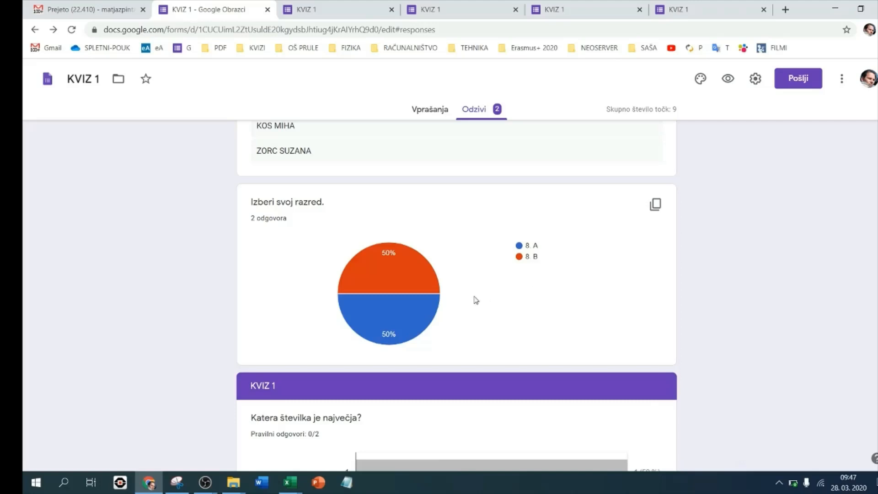
{"action": "scroll", "coordinate": [472, 294], "scroll_direction": "down", "scroll_amount": 3}
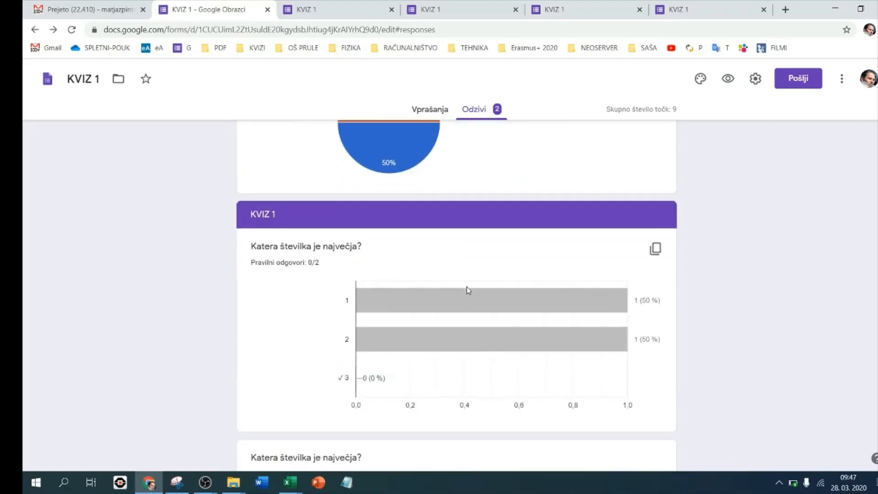
{"action": "mouse_move", "coordinate": [445, 295]}
{"action": "scroll", "coordinate": [446, 295], "scroll_direction": "down", "scroll_amount": 3}
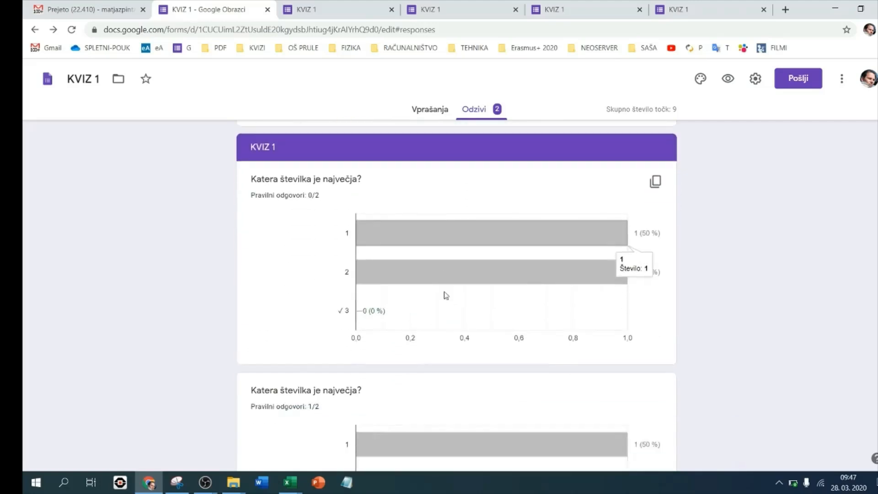
{"action": "scroll", "coordinate": [446, 295], "scroll_direction": "up", "scroll_amount": 6}
{"action": "scroll", "coordinate": [444, 292], "scroll_direction": "down", "scroll_amount": 2}
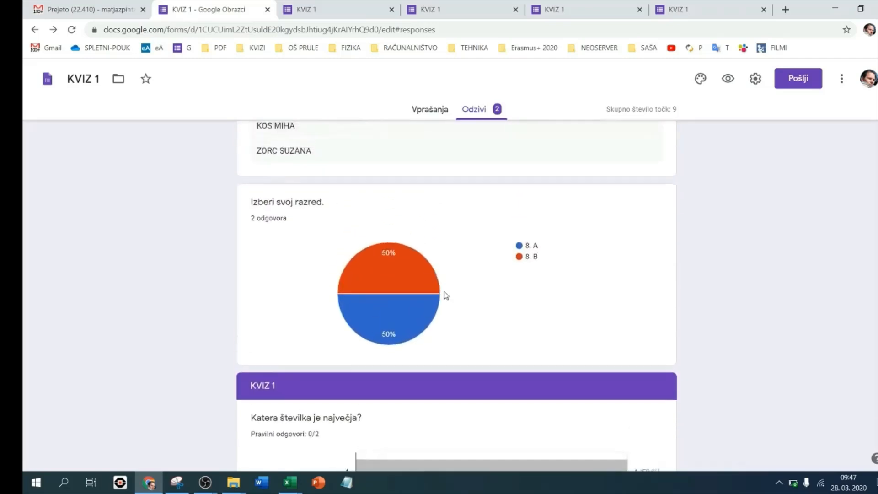
{"action": "scroll", "coordinate": [541, 369], "scroll_direction": "down", "scroll_amount": 5}
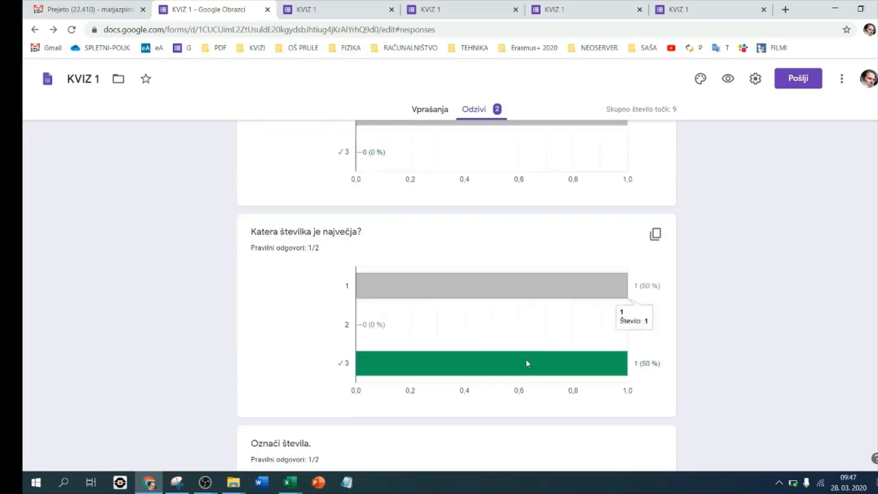
{"action": "scroll", "coordinate": [451, 346], "scroll_direction": "down", "scroll_amount": 5}
{"action": "scroll", "coordinate": [454, 353], "scroll_direction": "up", "scroll_amount": 12}
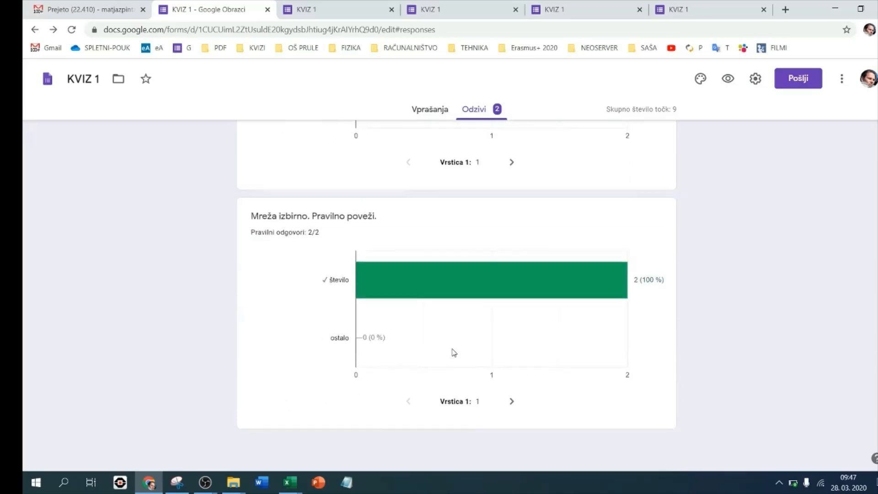
{"action": "scroll", "coordinate": [450, 315], "scroll_direction": "up", "scroll_amount": 10}
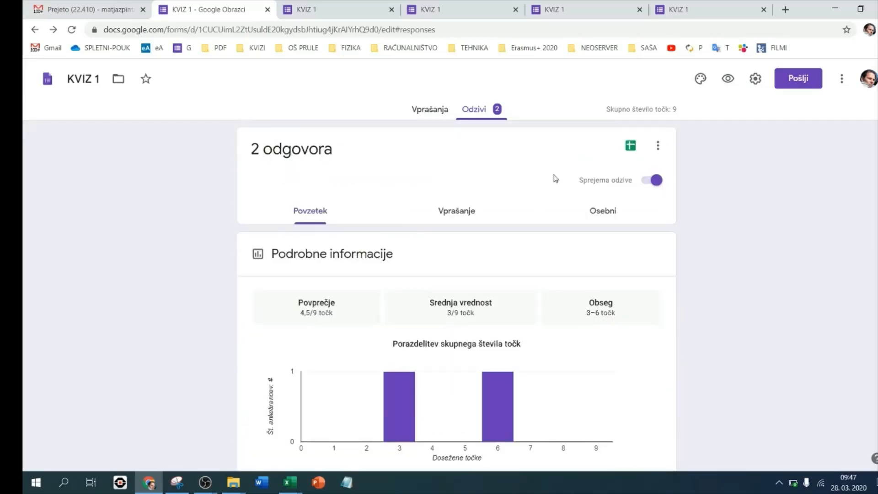
Step: Create a new response spreadsheet named "KVIZ 1 (Odzivi)" and add a filter to its header row
{"action": "left_click", "coordinate": [630, 147]}
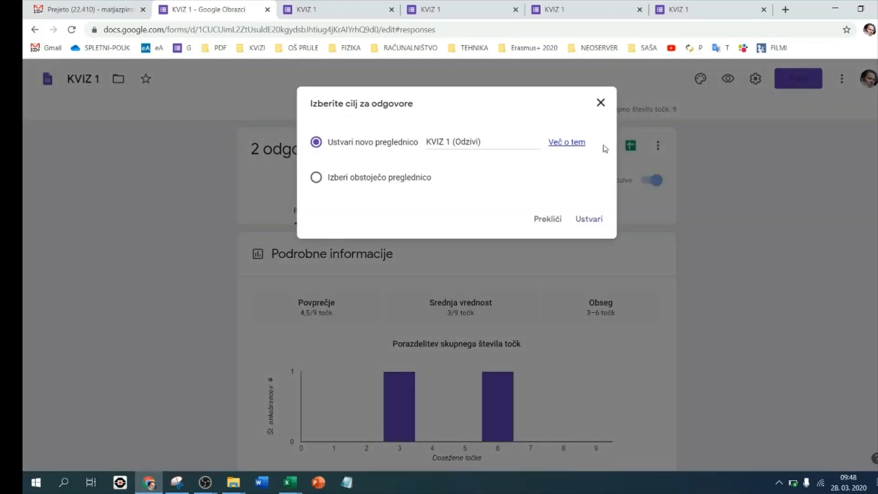
{"action": "left_click", "coordinate": [584, 224]}
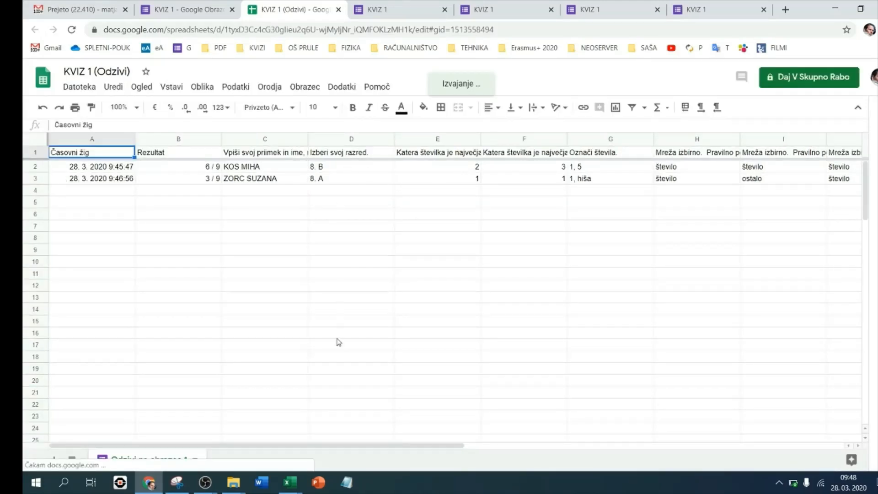
{"action": "left_click", "coordinate": [35, 154]}
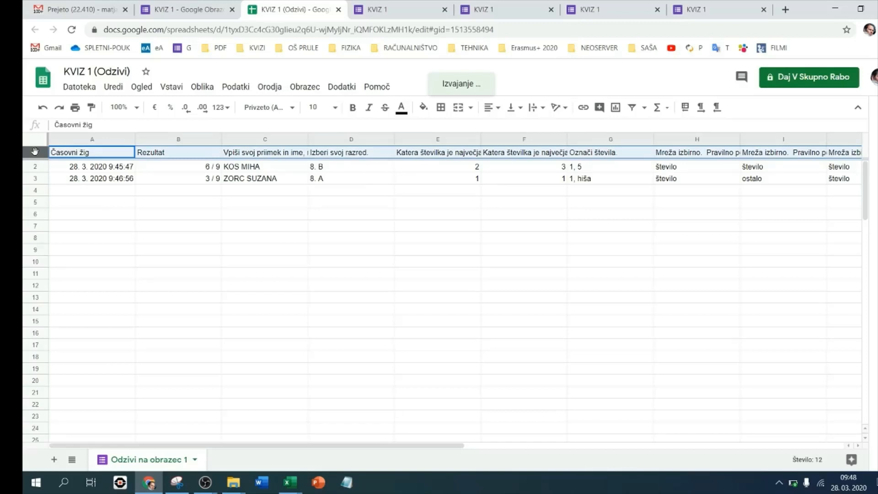
{"action": "left_click", "coordinate": [632, 110]}
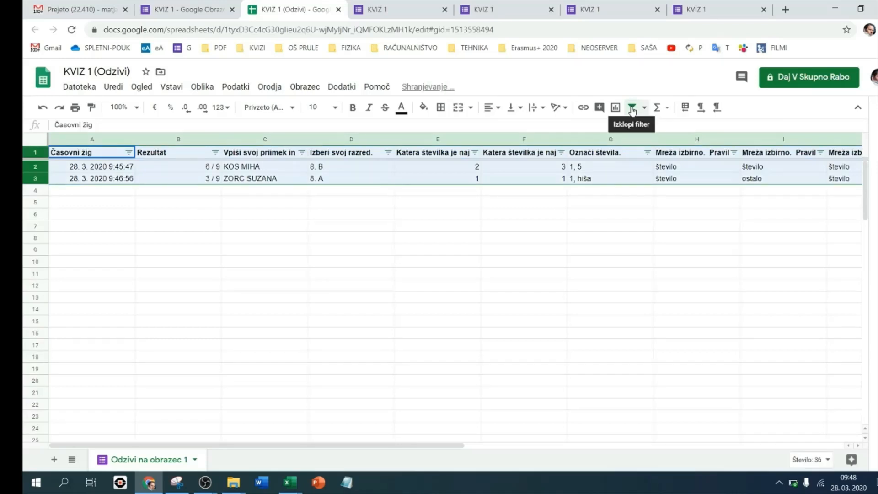
Step: Sort the responses by the "Časovni žig" column in A → Ž order, followed by Ž → A order
{"action": "left_click", "coordinate": [129, 152]}
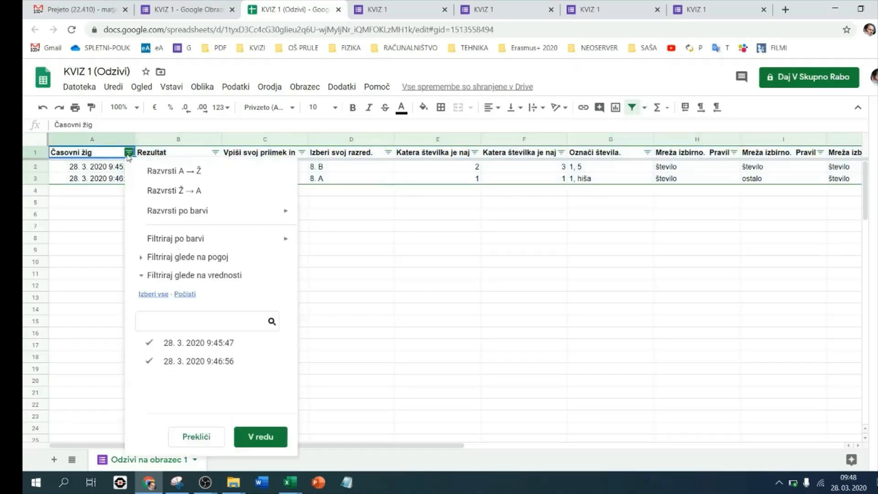
{"action": "left_click", "coordinate": [163, 173]}
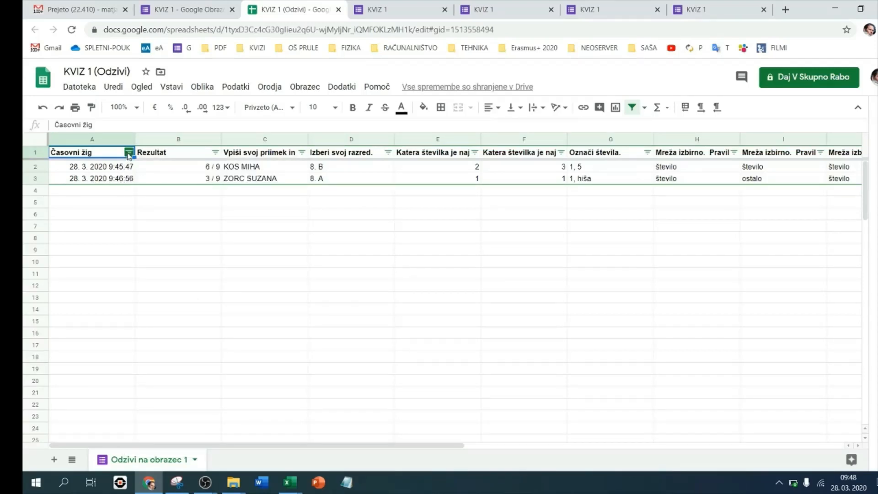
{"action": "left_click", "coordinate": [129, 153]}
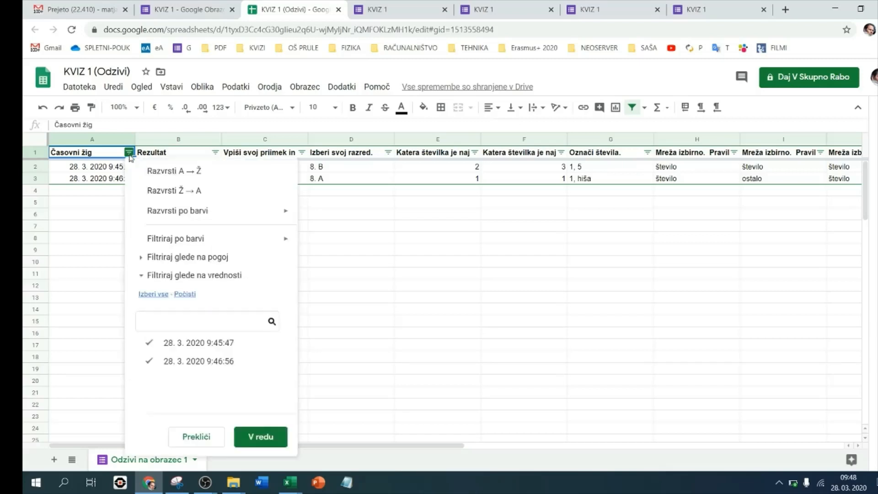
{"action": "left_click", "coordinate": [162, 191]}
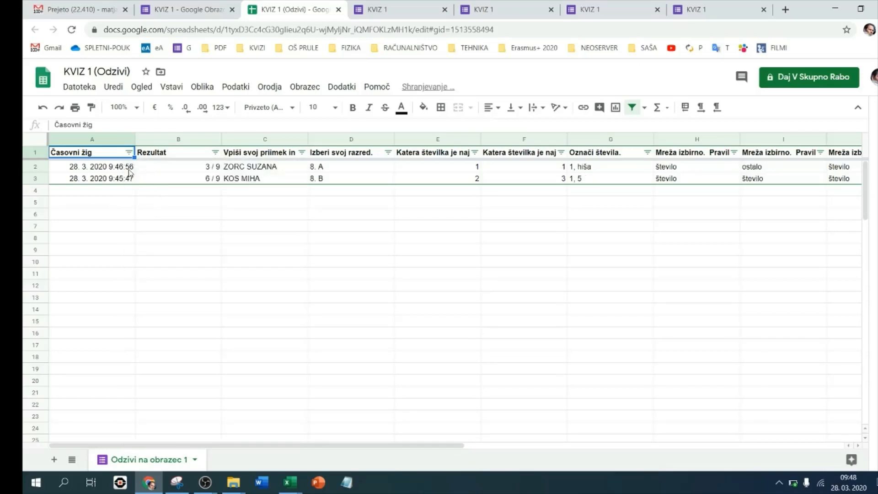
Step: Sort the responses by the surname and first name column in A → Ž order, followed by Ž → A order
{"action": "left_click", "coordinate": [302, 153]}
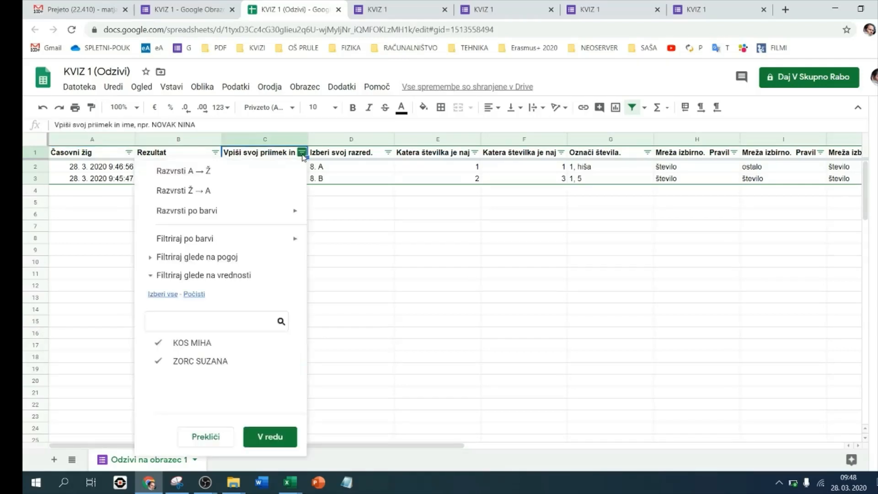
{"action": "left_click", "coordinate": [273, 173]}
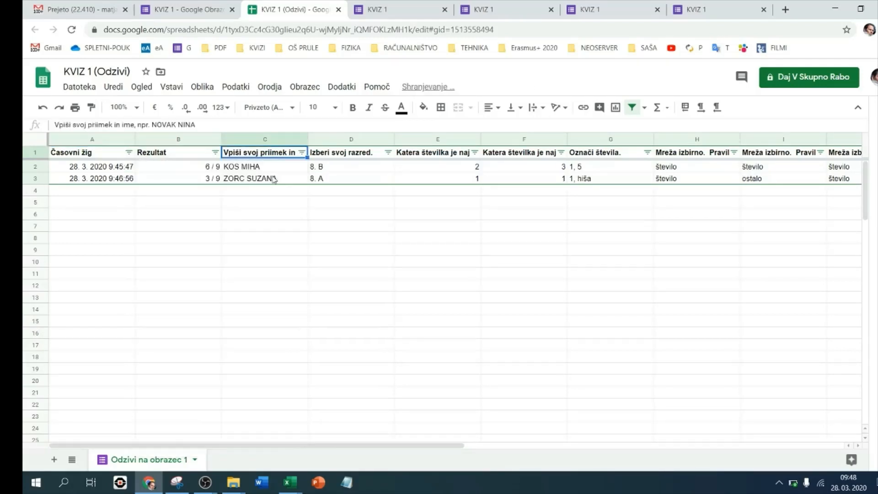
{"action": "left_click", "coordinate": [301, 153]}
{"action": "left_click", "coordinate": [284, 191]}
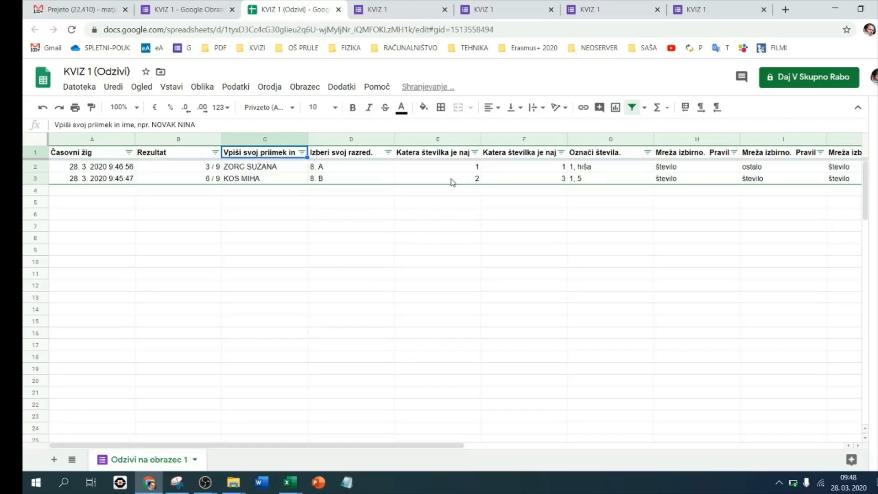
{"action": "left_click", "coordinate": [196, 169]}
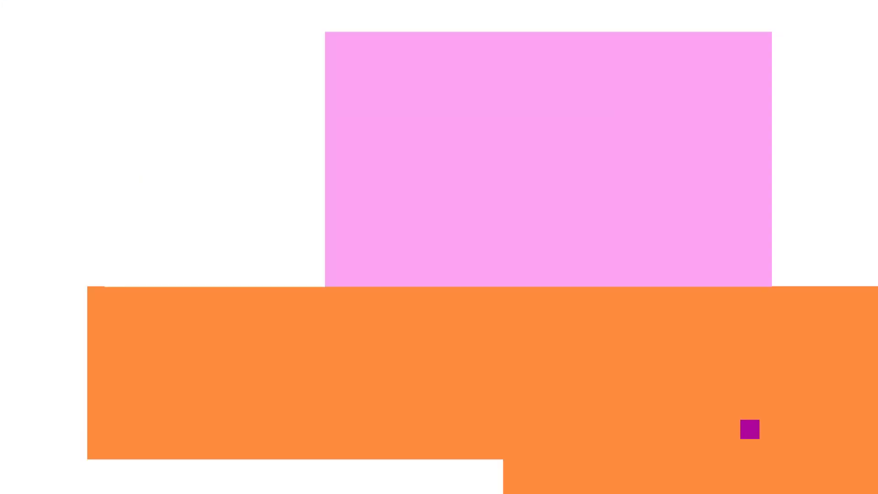